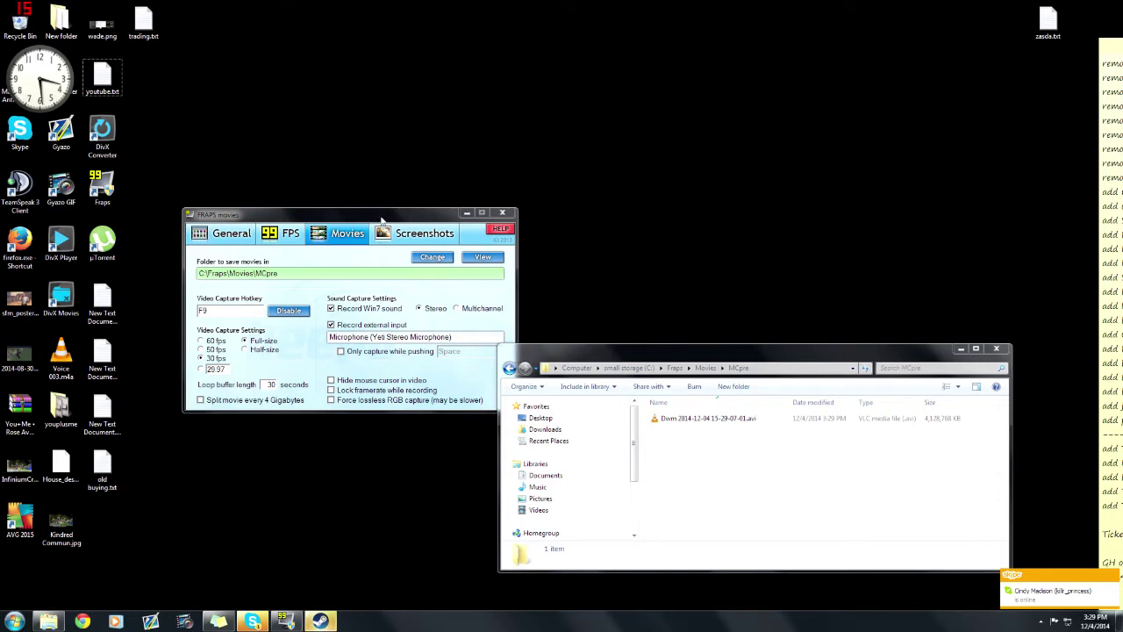
# - Move the Fraps window up and confirm its Movies tab settings: MCpre folder, 30 fps, full-size
pyautogui.moveTo(402, 220); pyautogui.dragTo(399, 192)
pyautogui.click(405, 195)
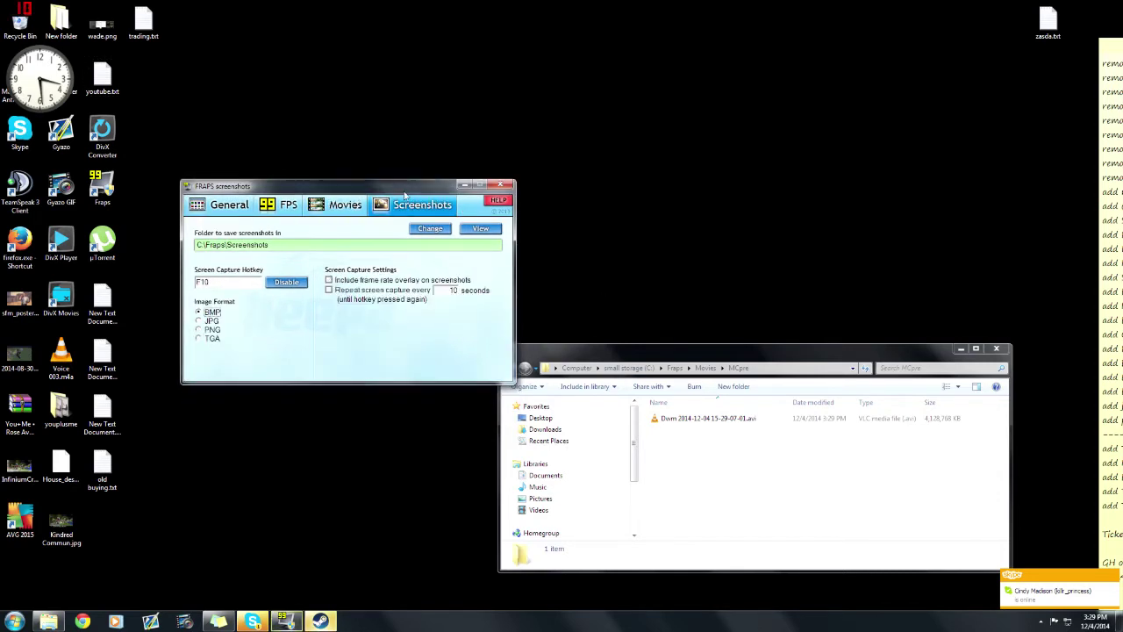
pyautogui.click(347, 209)
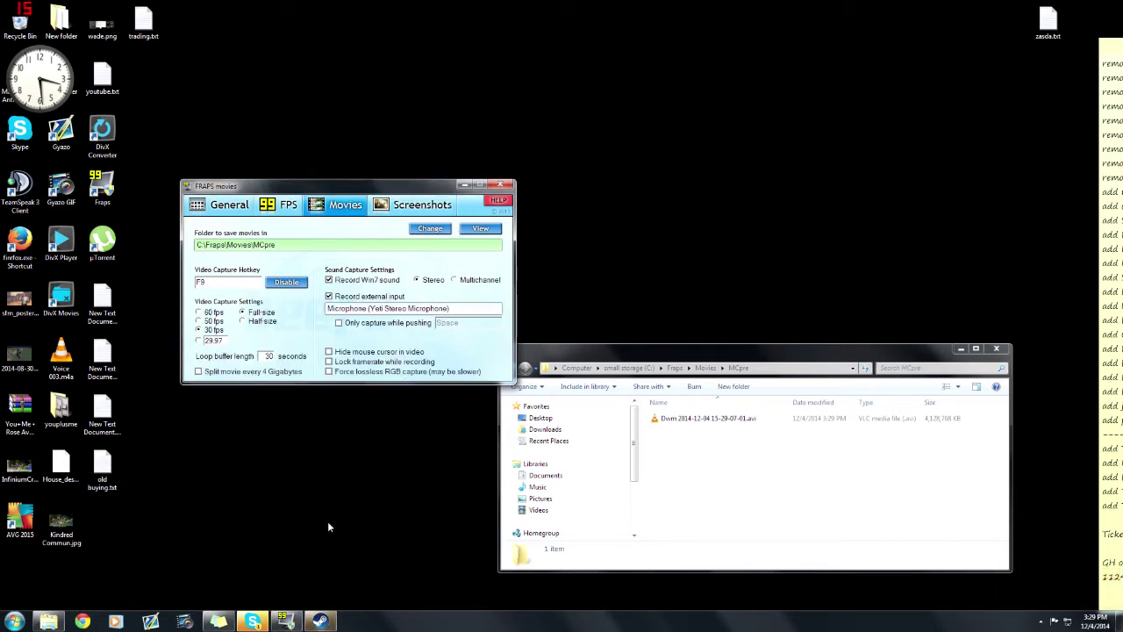
# - Arrange the Fraps and MCpre folder windows, then launch Adobe Premiere Pro CS5.5 from the Start menu
pyautogui.moveTo(660, 357); pyautogui.dragTo(639, 356)
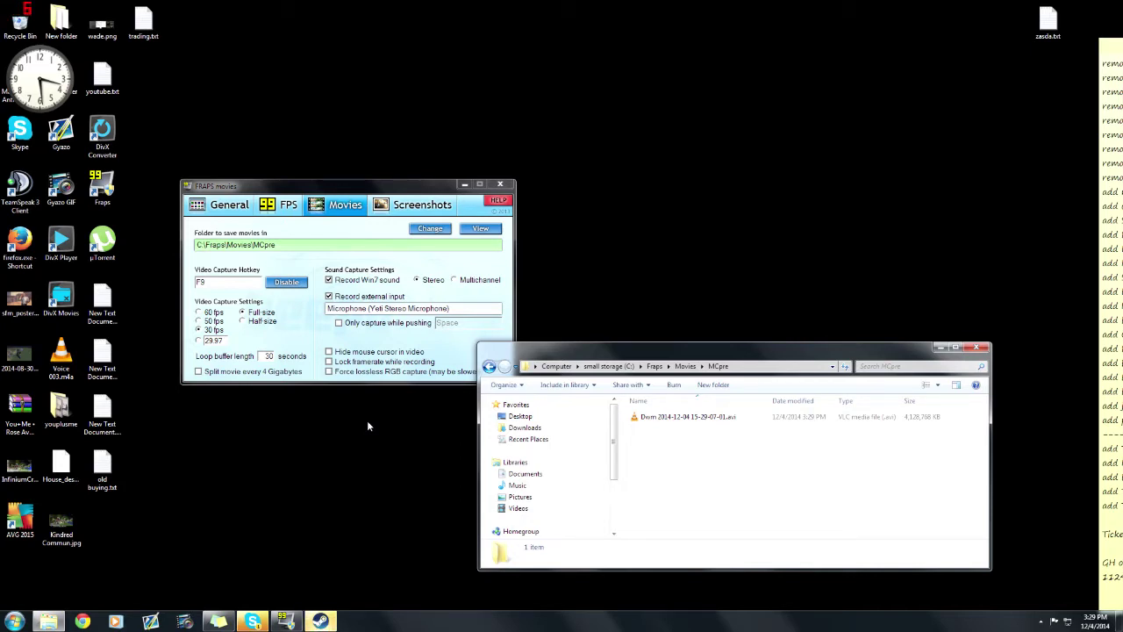
pyautogui.moveTo(427, 180); pyautogui.dragTo(429, 135)
pyautogui.click(607, 359)
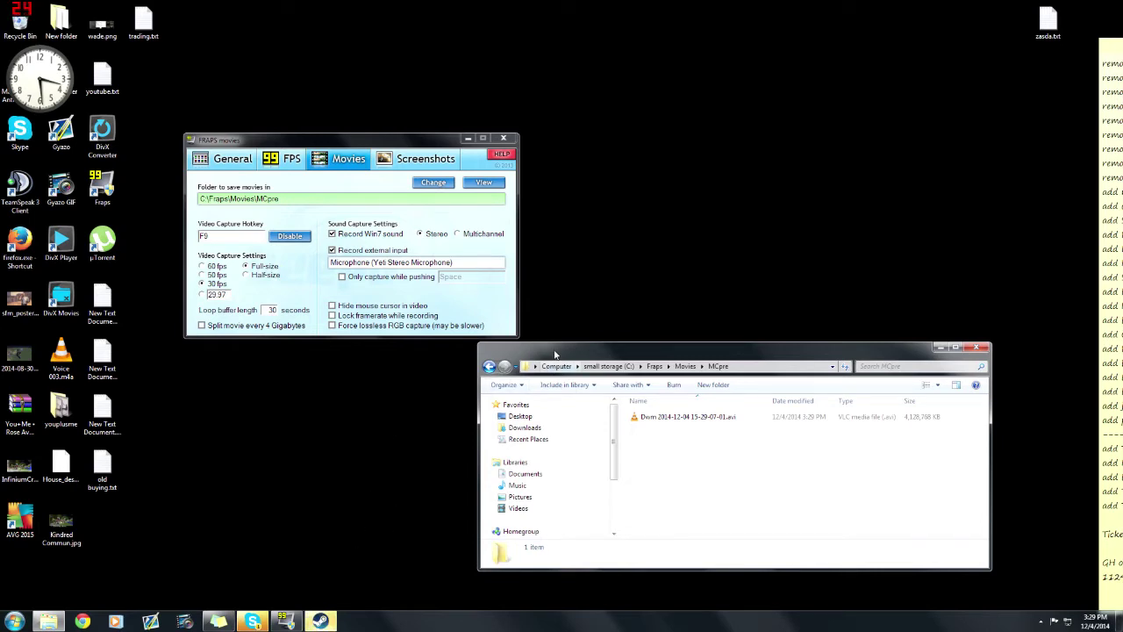
pyautogui.moveTo(554, 353); pyautogui.dragTo(540, 366)
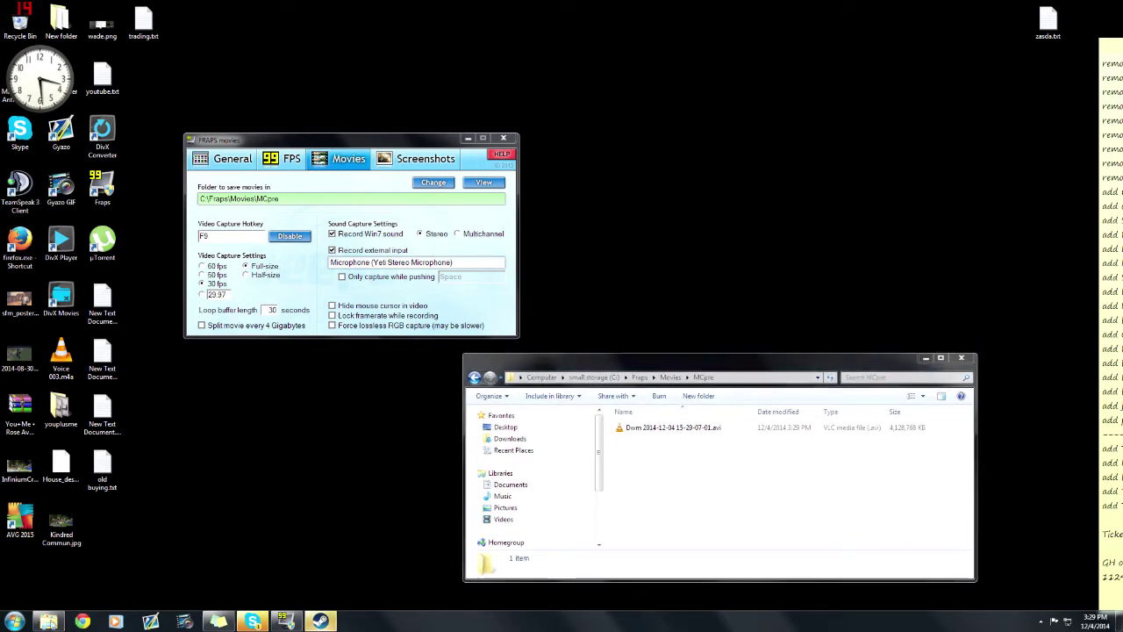
pyautogui.click(14, 619)
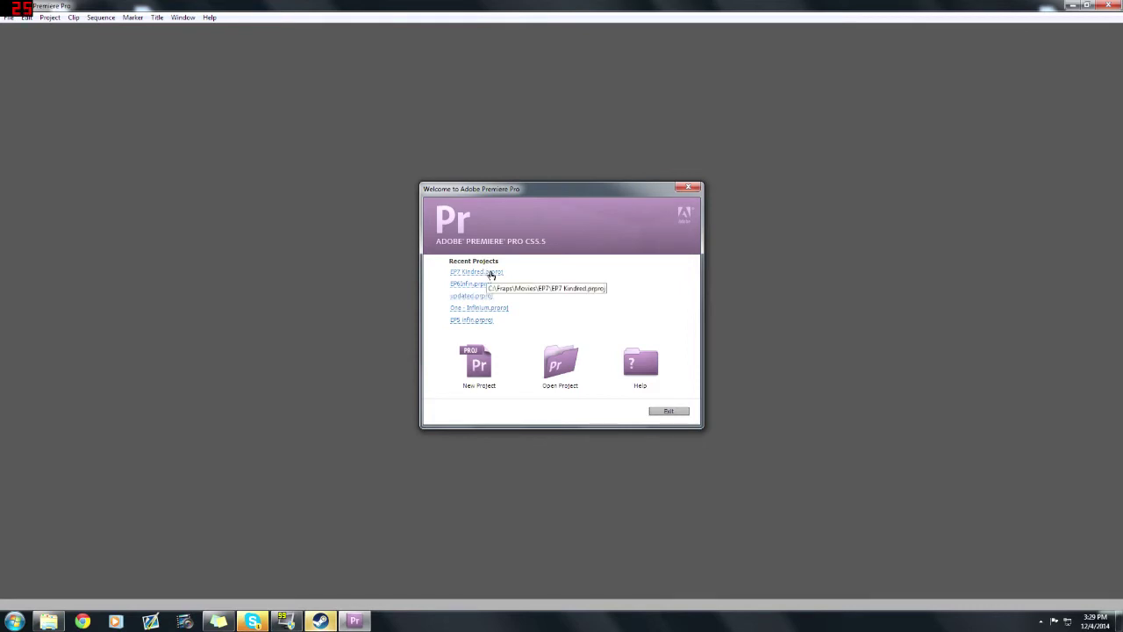
# - Open the recent EP7 Kindred project and inspect its java 2014-12-02 AVI clips in the Project panel
pyautogui.click(491, 275)
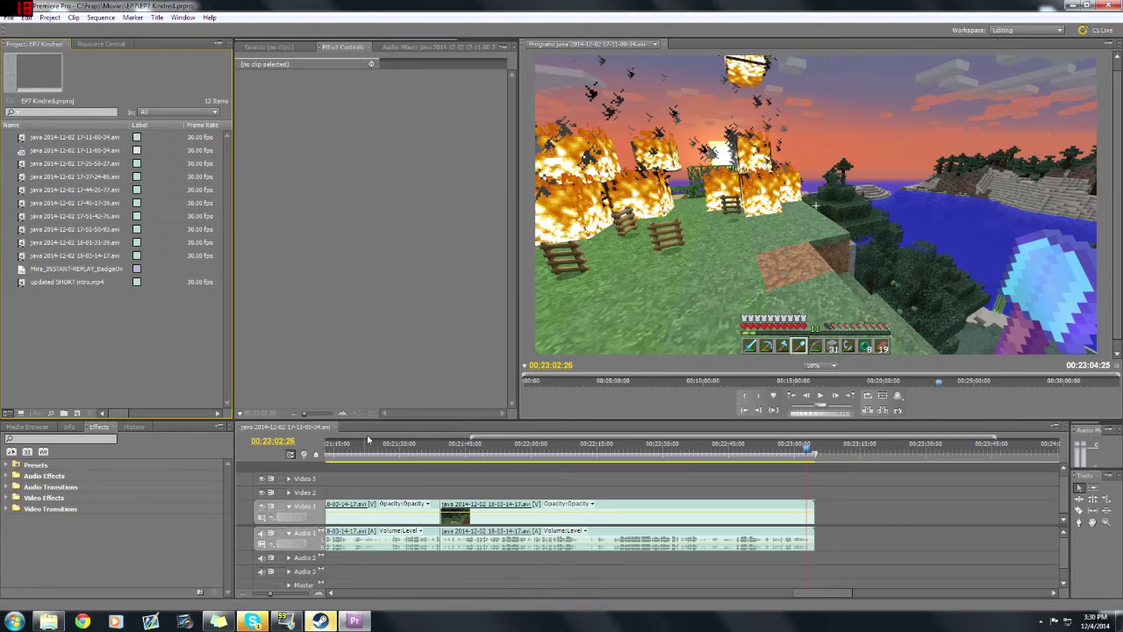
pyautogui.click(161, 337)
pyautogui.click(92, 178)
pyautogui.click(61, 165)
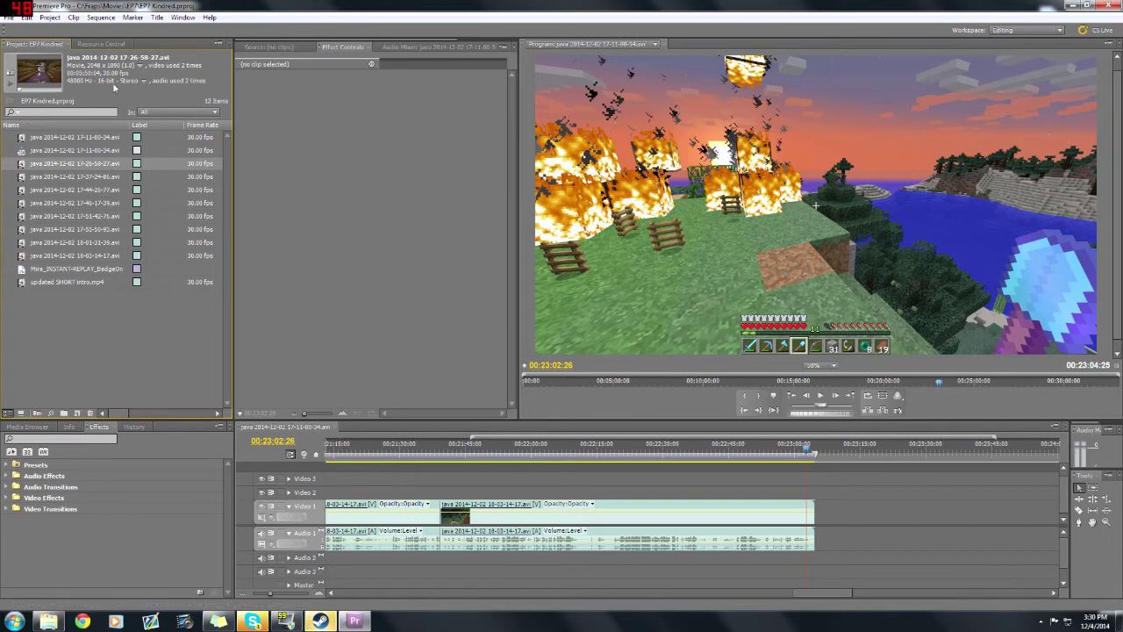
# - Create a new Premiere project named 'test' in the C:\Fraps\Movies\EP7 folder
pyautogui.click(19, 24)
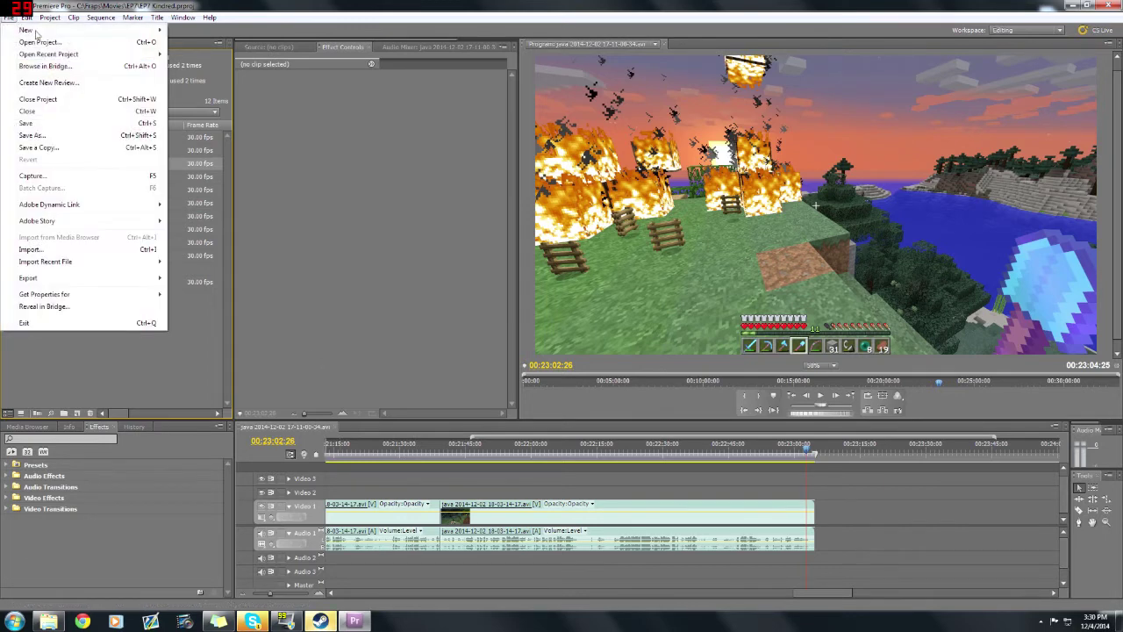
pyautogui.moveTo(39, 35)
pyautogui.click(186, 35)
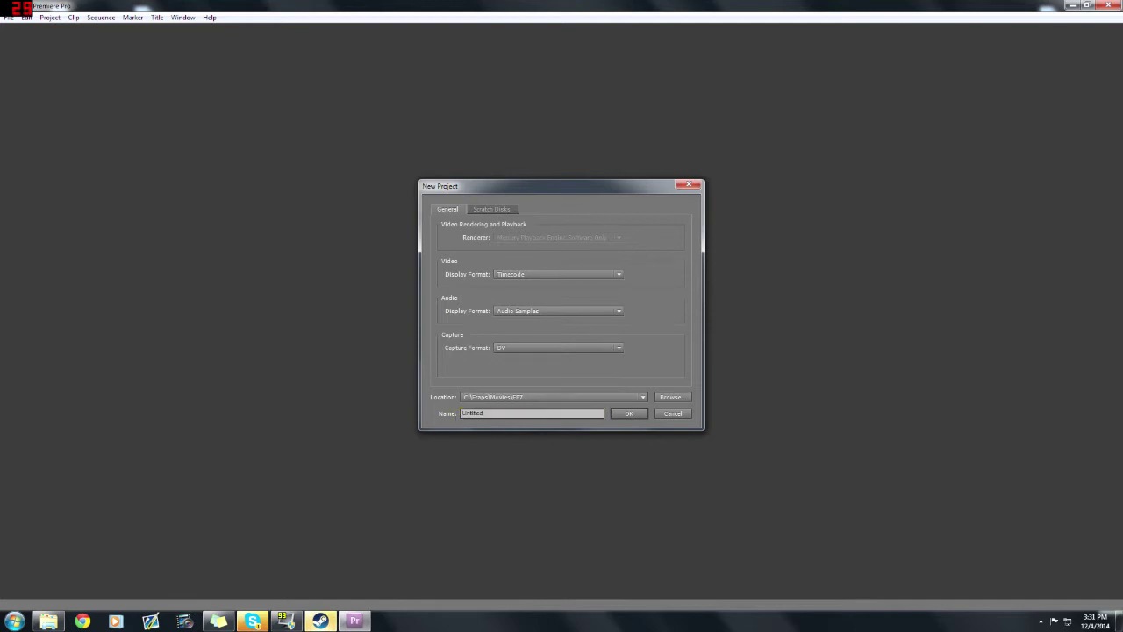
pyautogui.write('In')
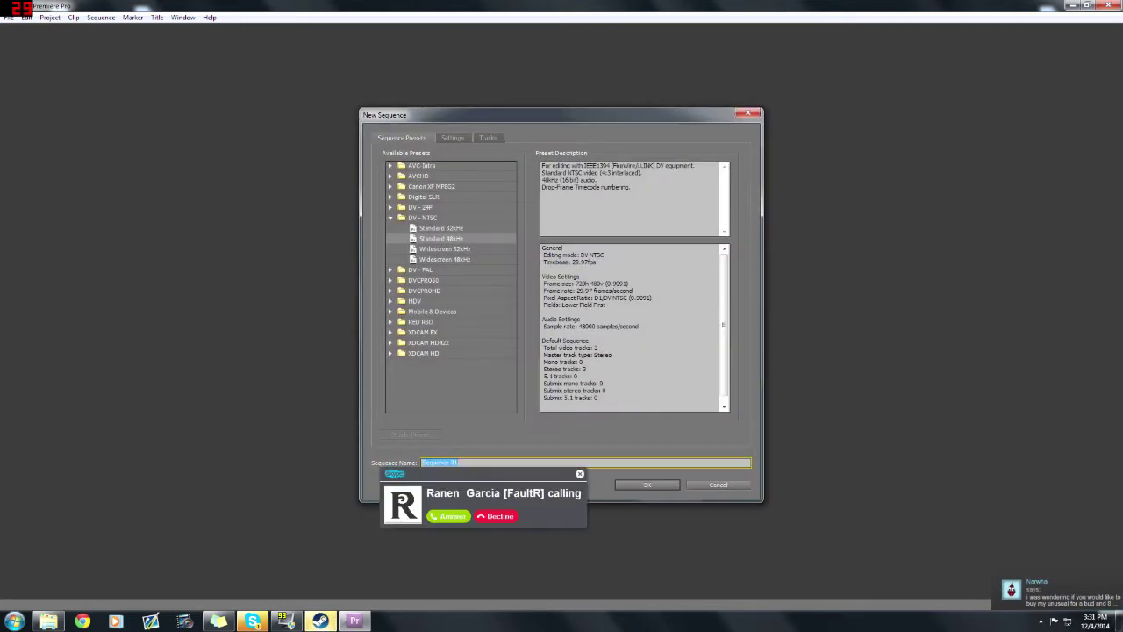
# - Decline the Skype call and cancel the New Sequence dialog without creating a sequence
pyautogui.click(497, 516)
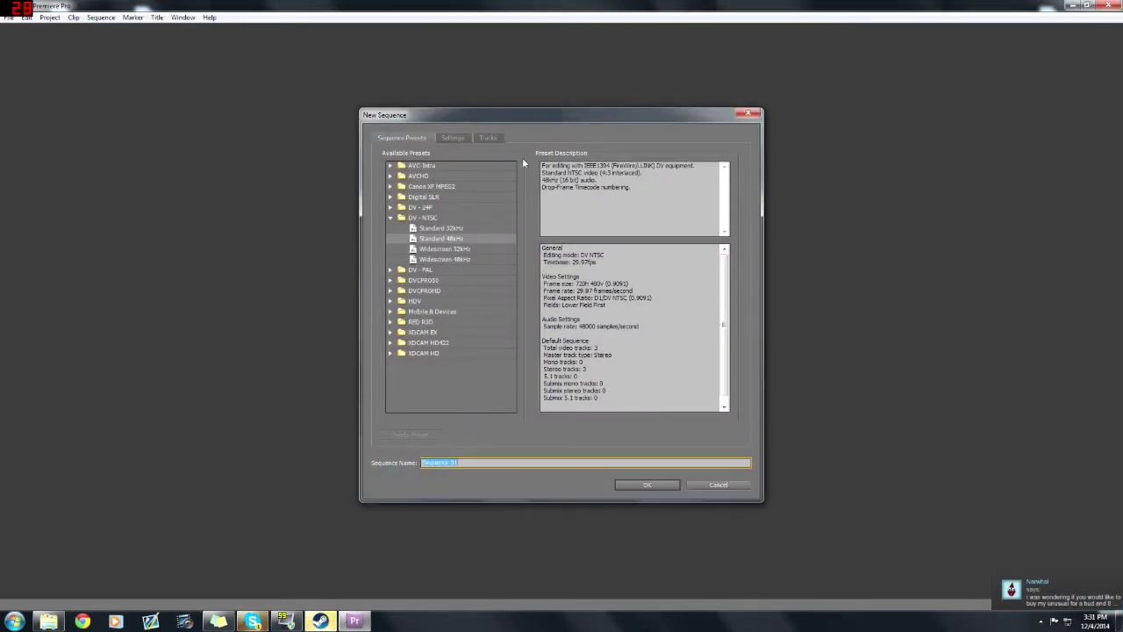
pyautogui.moveTo(535, 118); pyautogui.dragTo(527, 117)
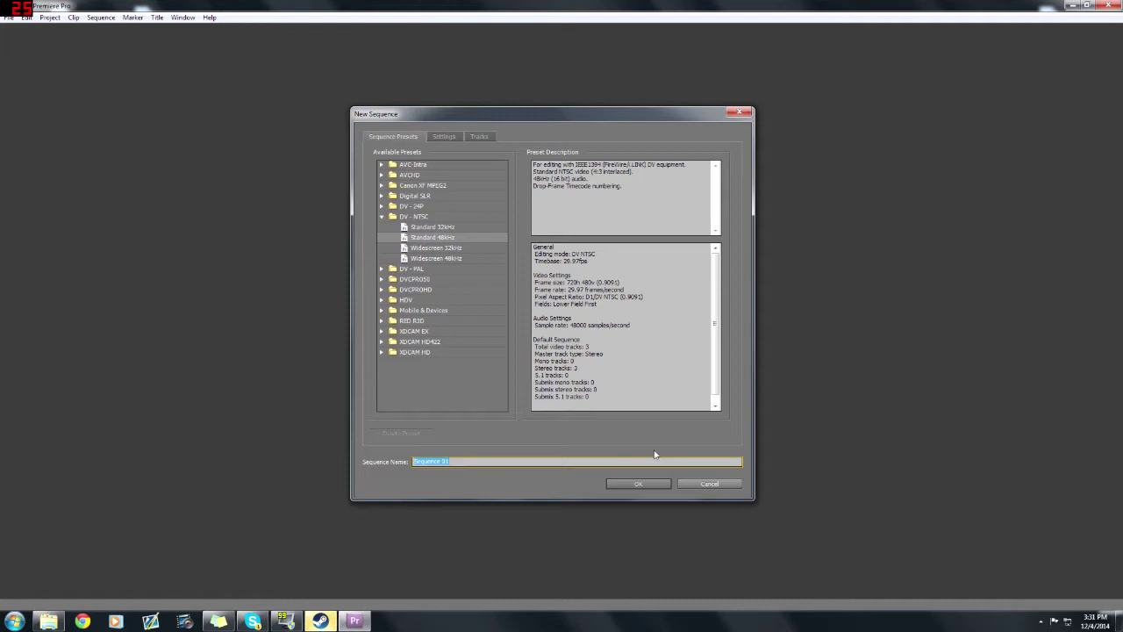
pyautogui.click(712, 483)
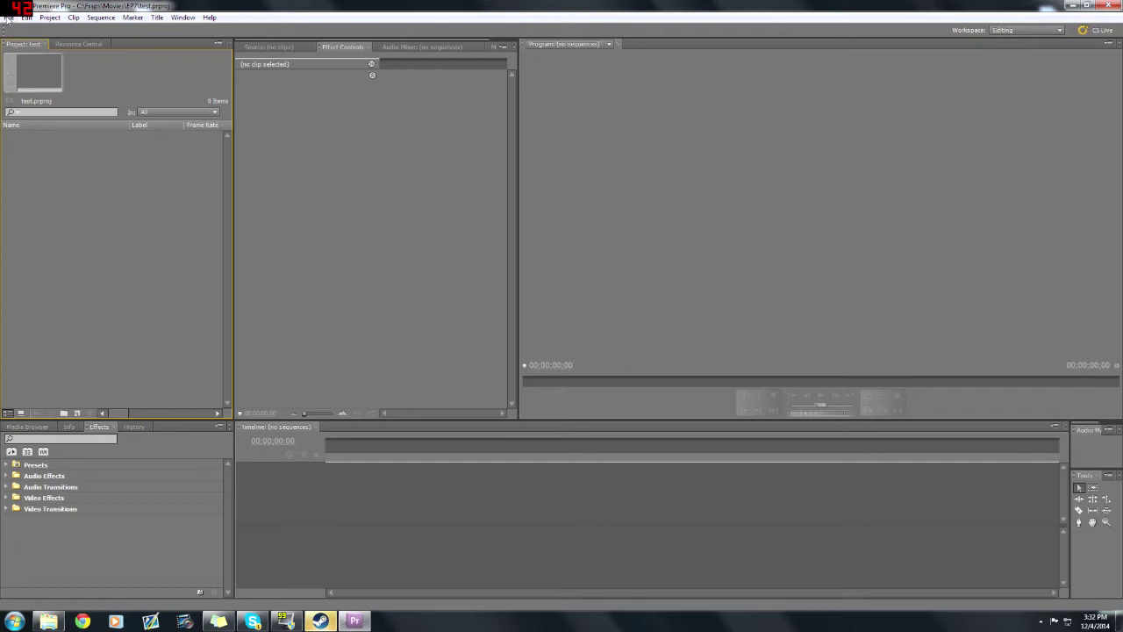
pyautogui.click(8, 18)
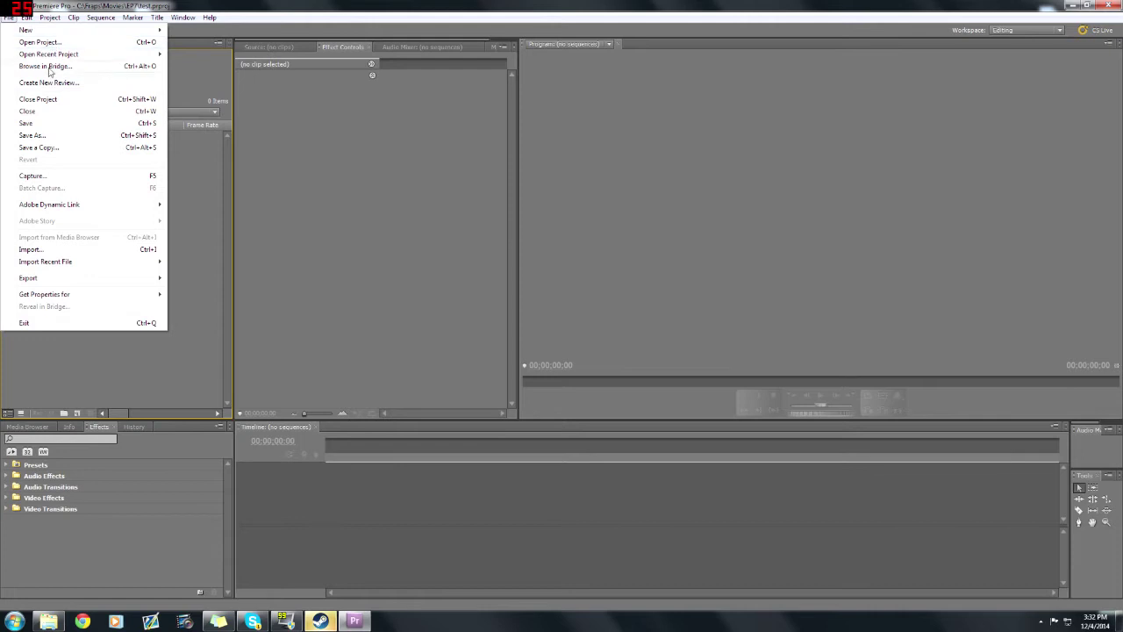
pyautogui.click(193, 168)
pyautogui.hotkey('ctrl', 'i')
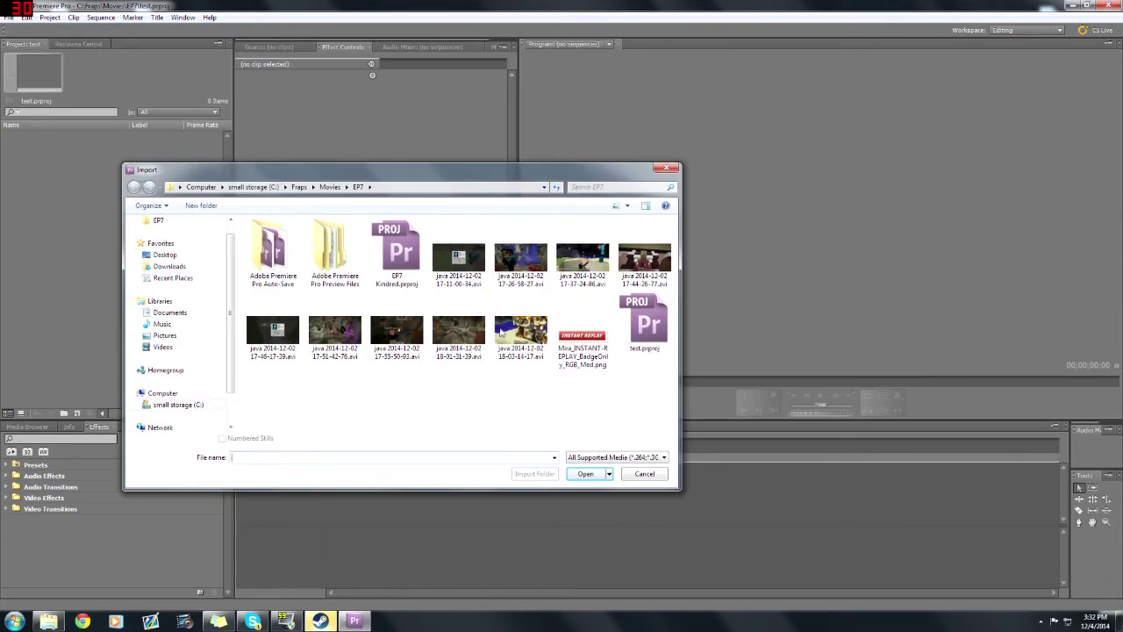
pyautogui.click(509, 268)
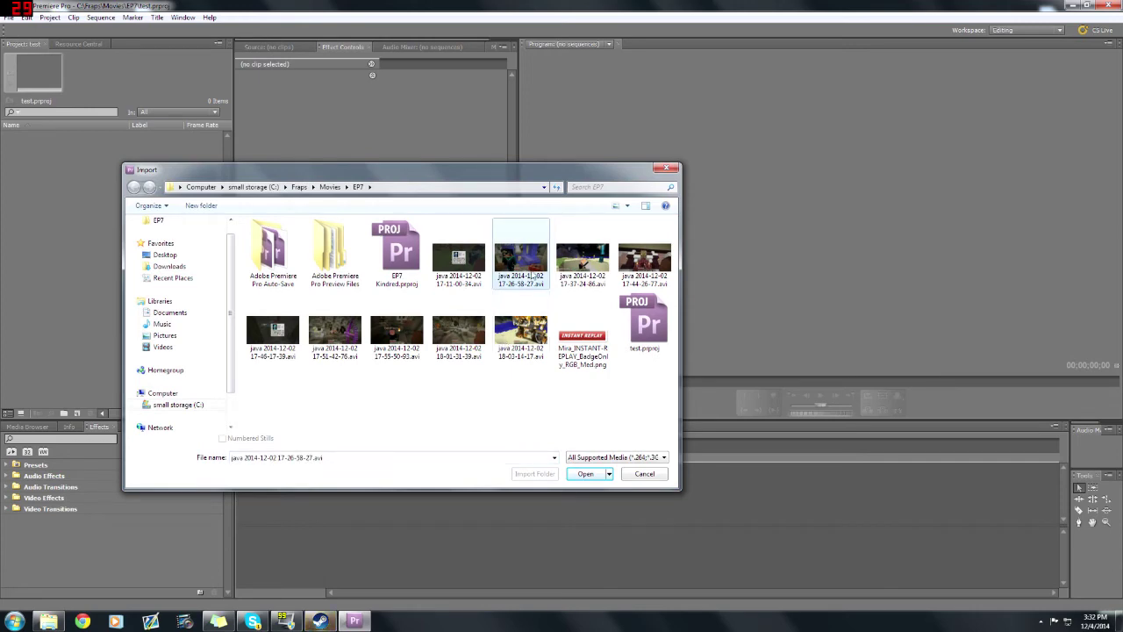
pyautogui.click(586, 475)
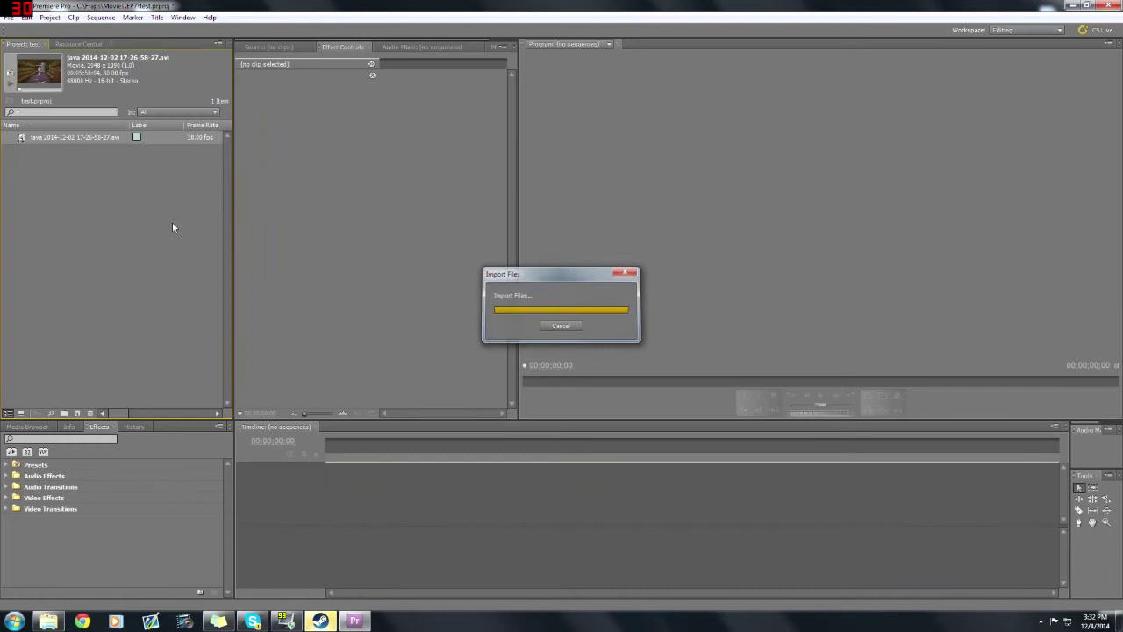
# - Select and deselect the imported clip in the Project panel, leaving its name unchanged
pyautogui.click(51, 219)
pyautogui.click(43, 139)
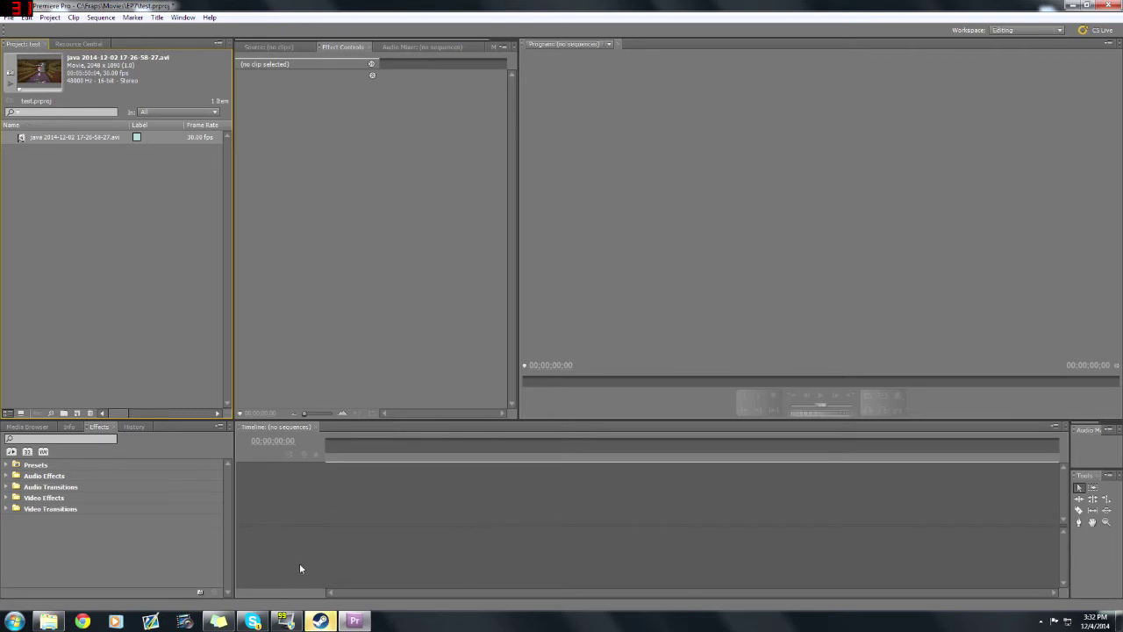
pyautogui.click(46, 148)
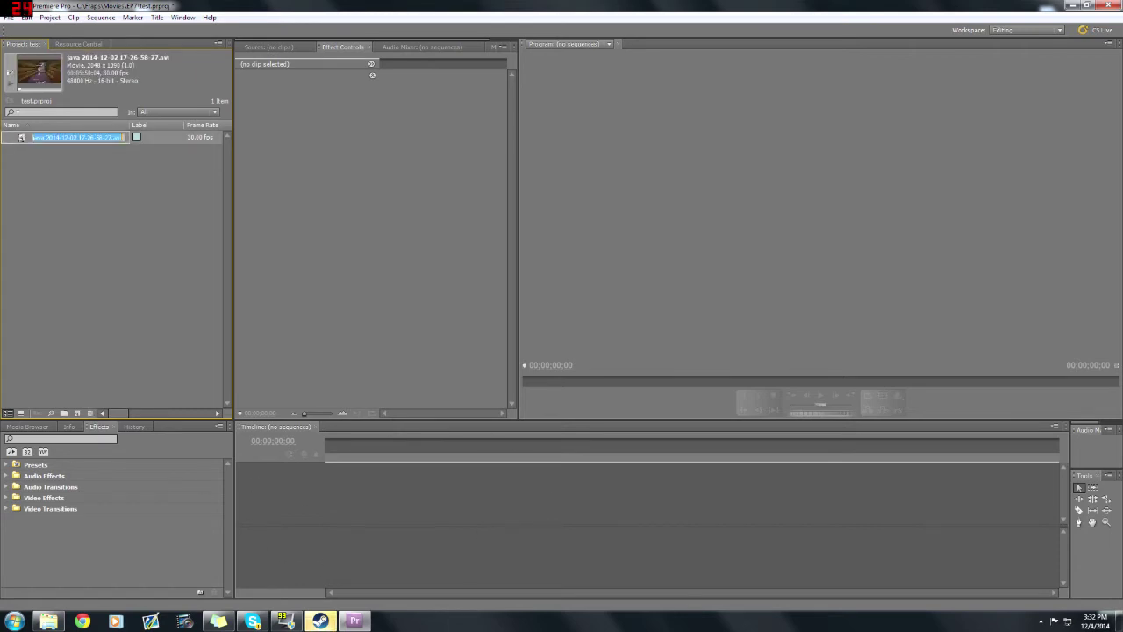
pyautogui.click(25, 140)
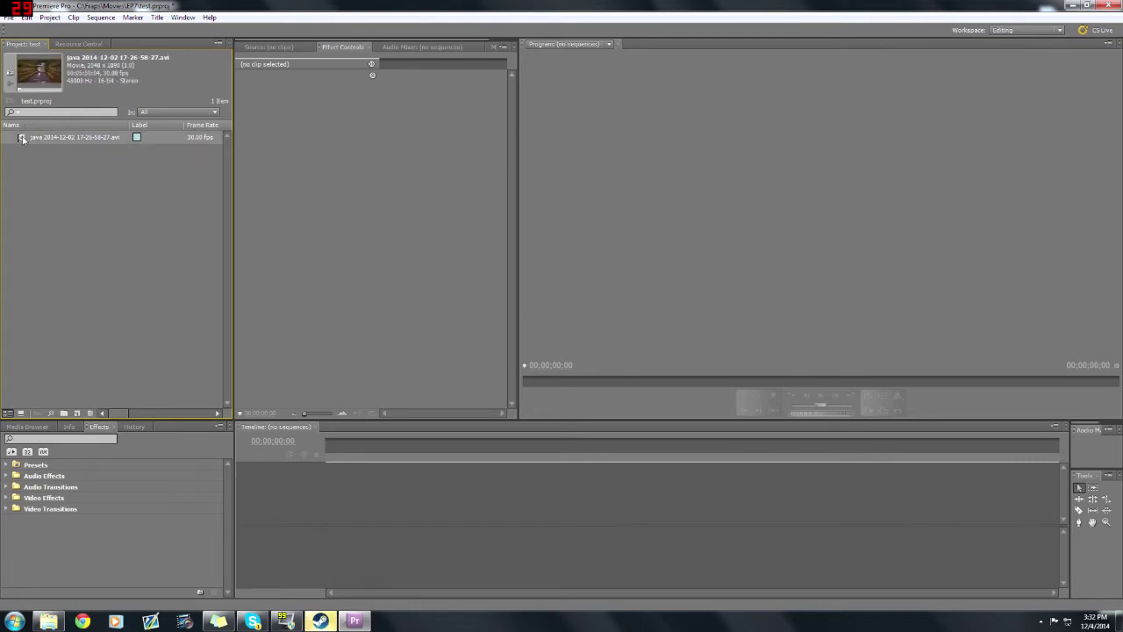
# - Create a 2048 x 1090, 30 fps sequence from the imported clip and load it in the timeline
pyautogui.rightClick(24, 140)
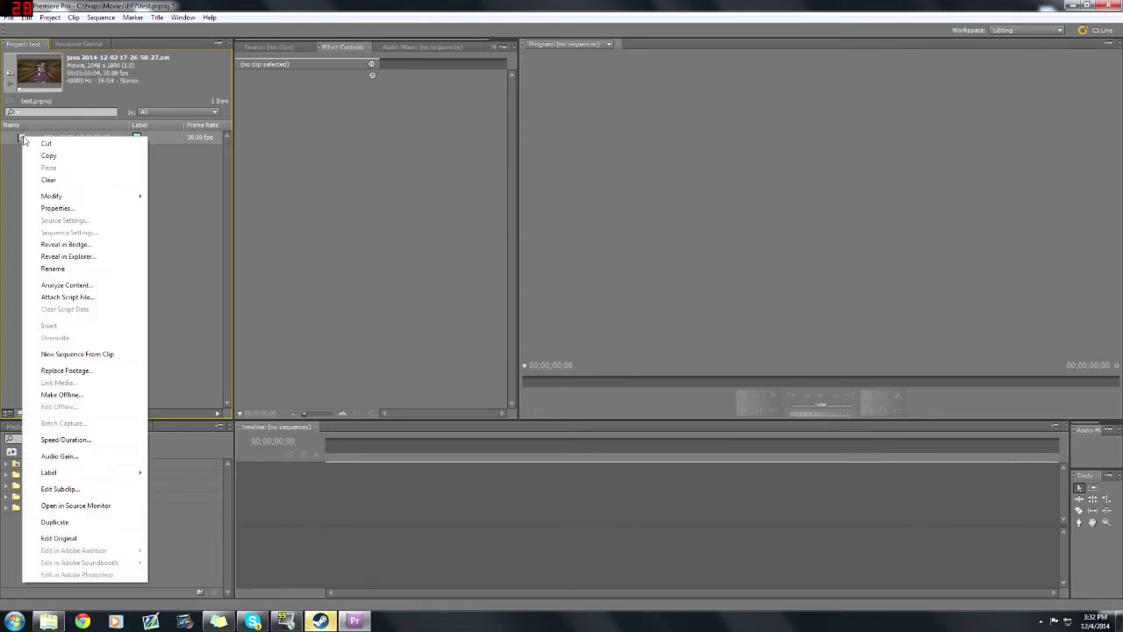
pyautogui.click(77, 356)
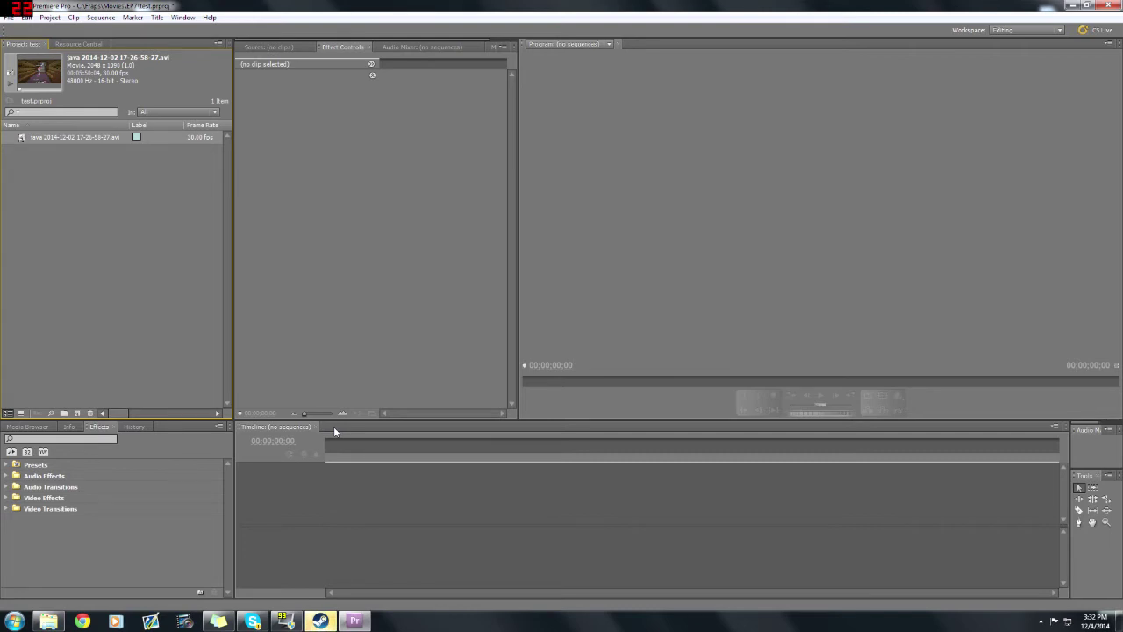
pyautogui.moveTo(334, 426); pyautogui.dragTo(333, 426)
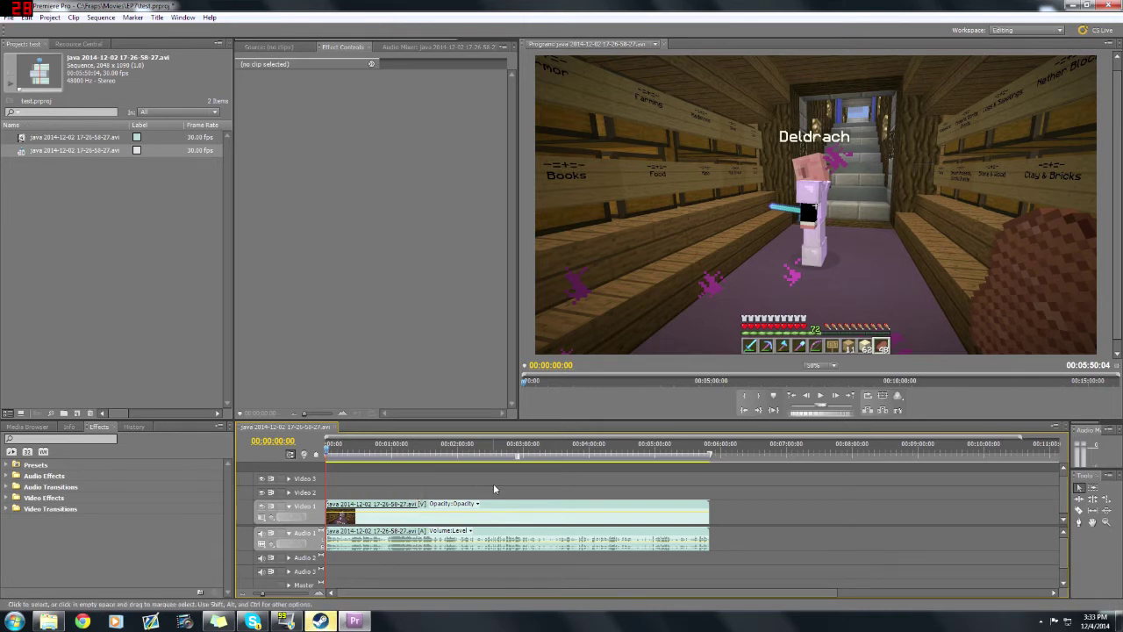
pyautogui.doubleClick(93, 225)
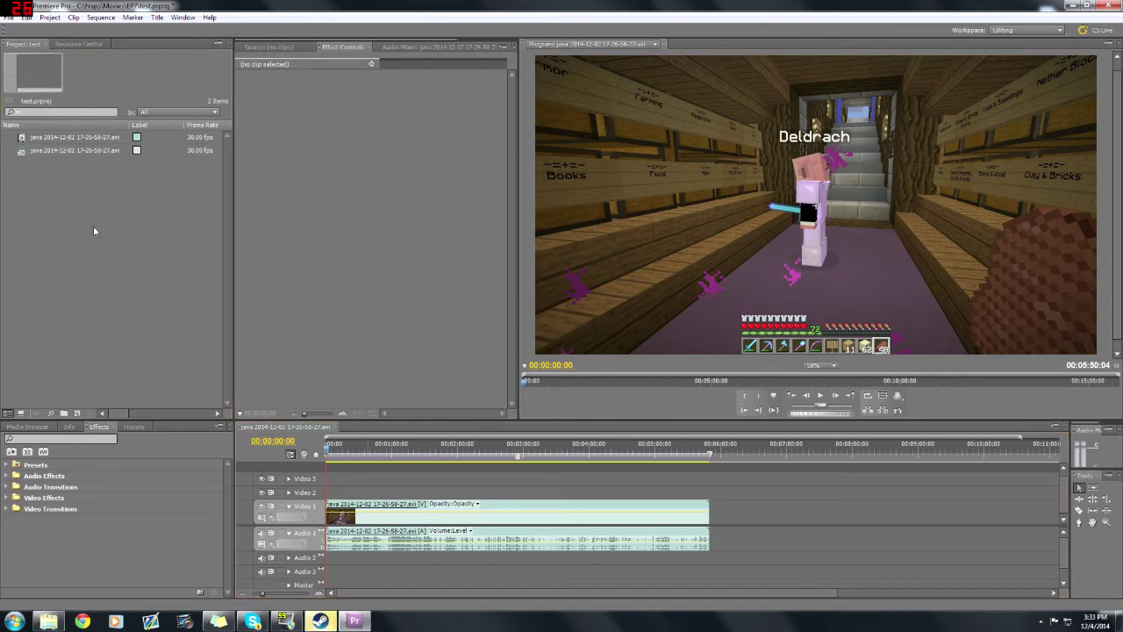
pyautogui.click(543, 265)
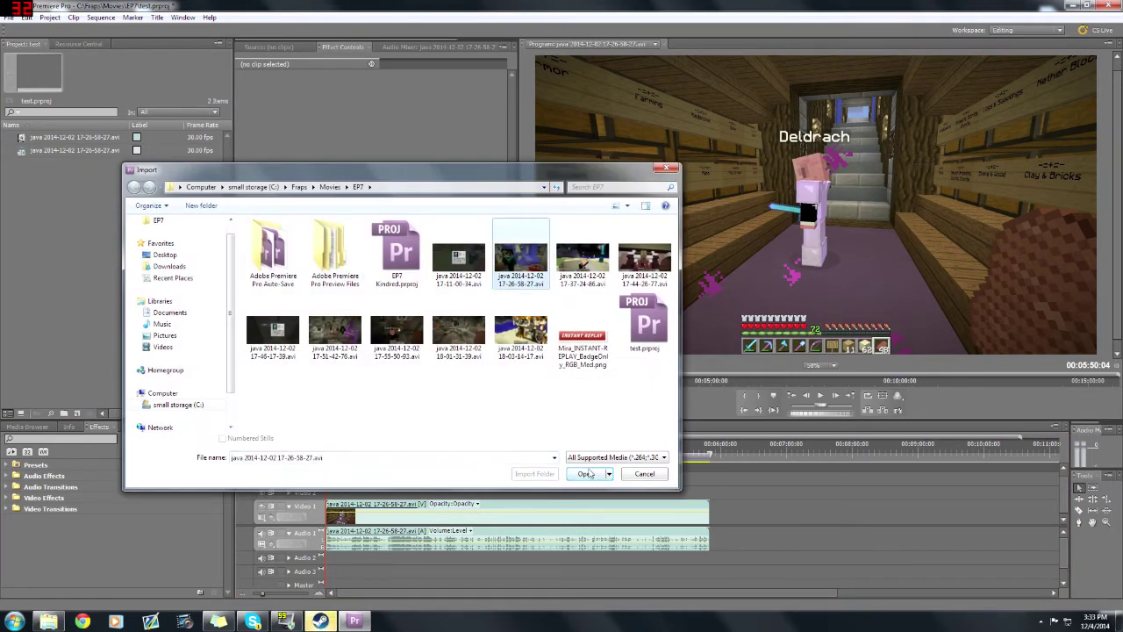
pyautogui.click(585, 474)
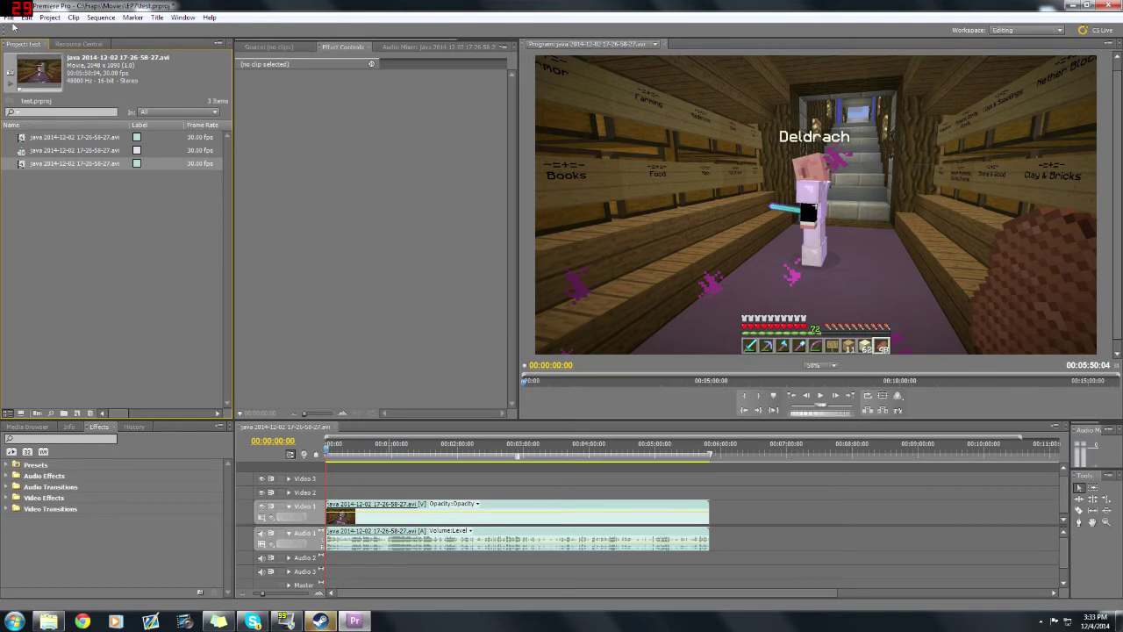
# - Open the sequence's Export Settings, showing H.264 output at 1280x720, 30 fps
pyautogui.click(8, 18)
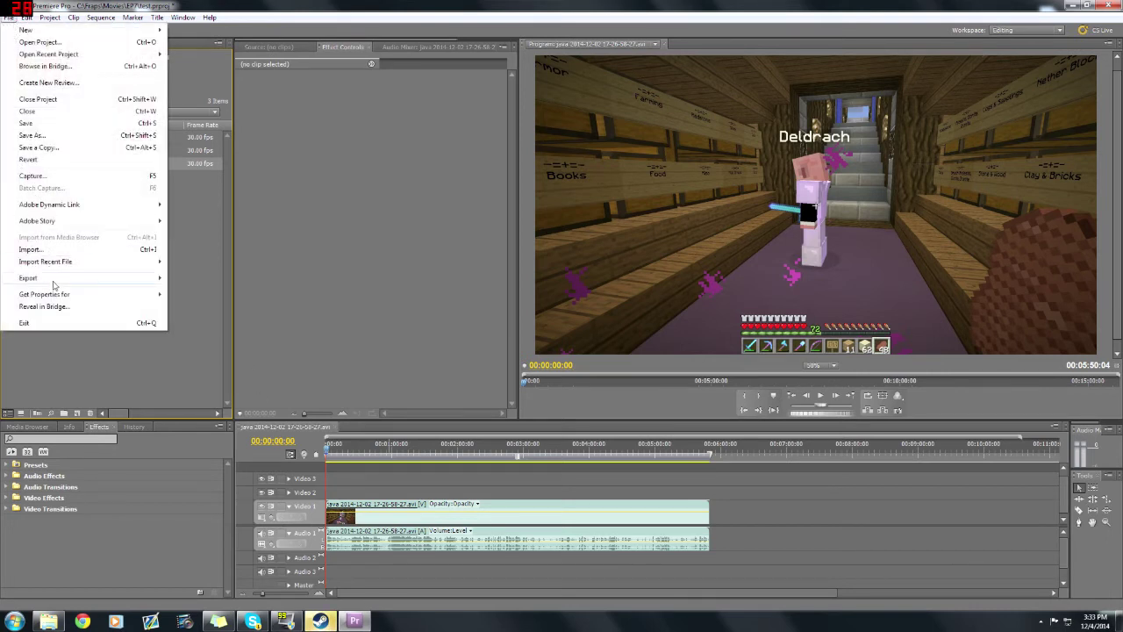
pyautogui.moveTo(54, 280)
pyautogui.click(209, 279)
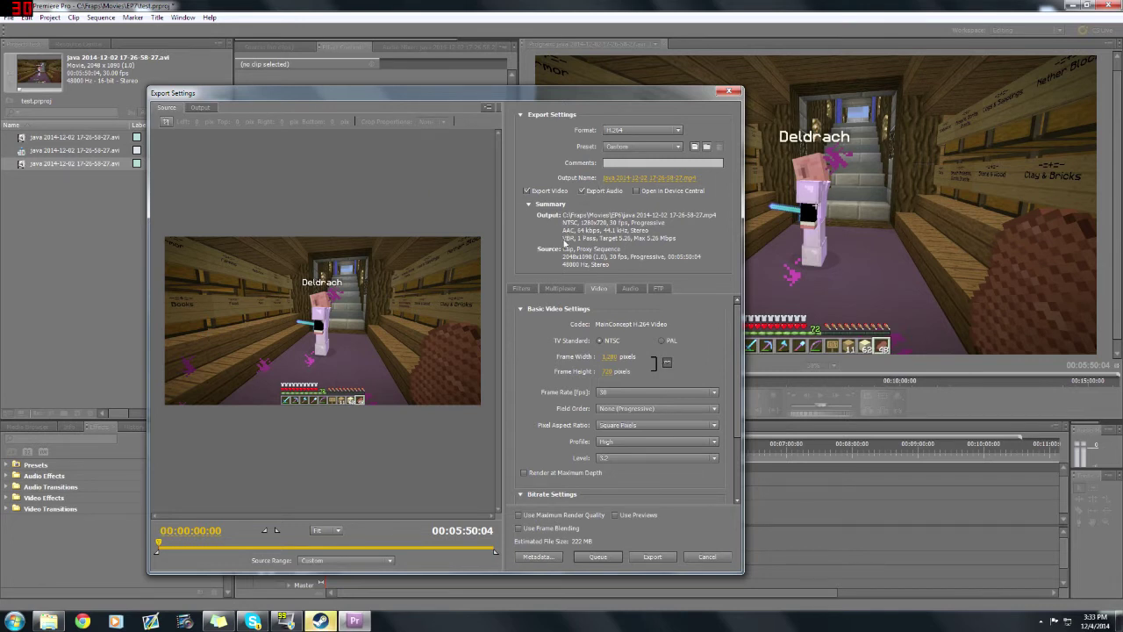
# - Try MPEG2 Blu-ray as the export format, then return to H.264 on the Vimeo SD 640x480 preset
pyautogui.click(628, 130)
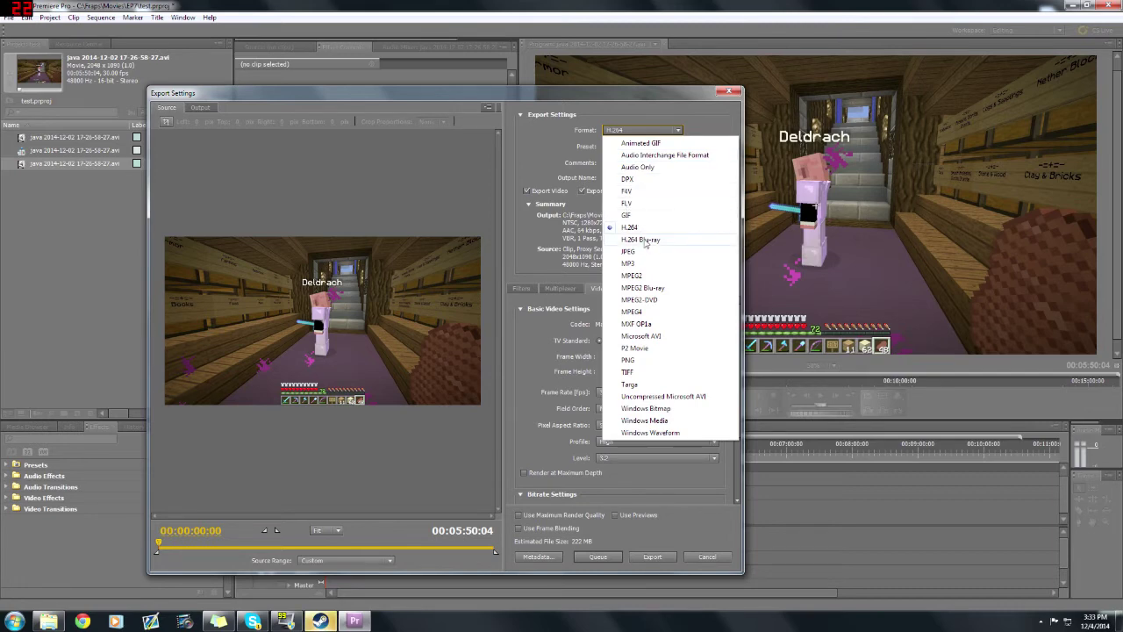
pyautogui.click(638, 230)
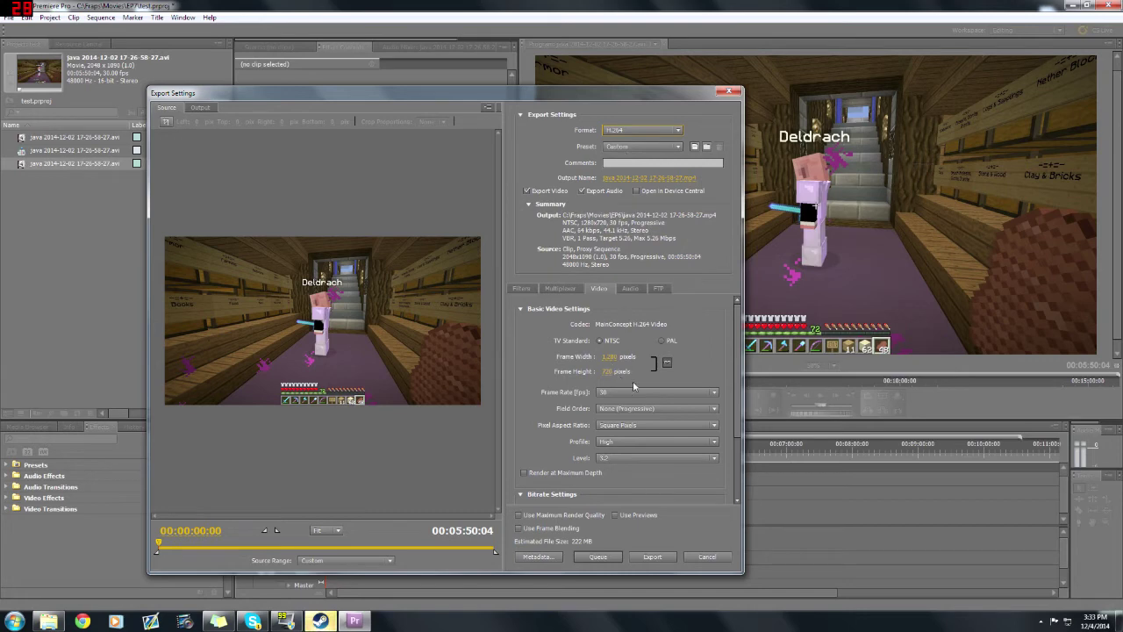
pyautogui.click(610, 130)
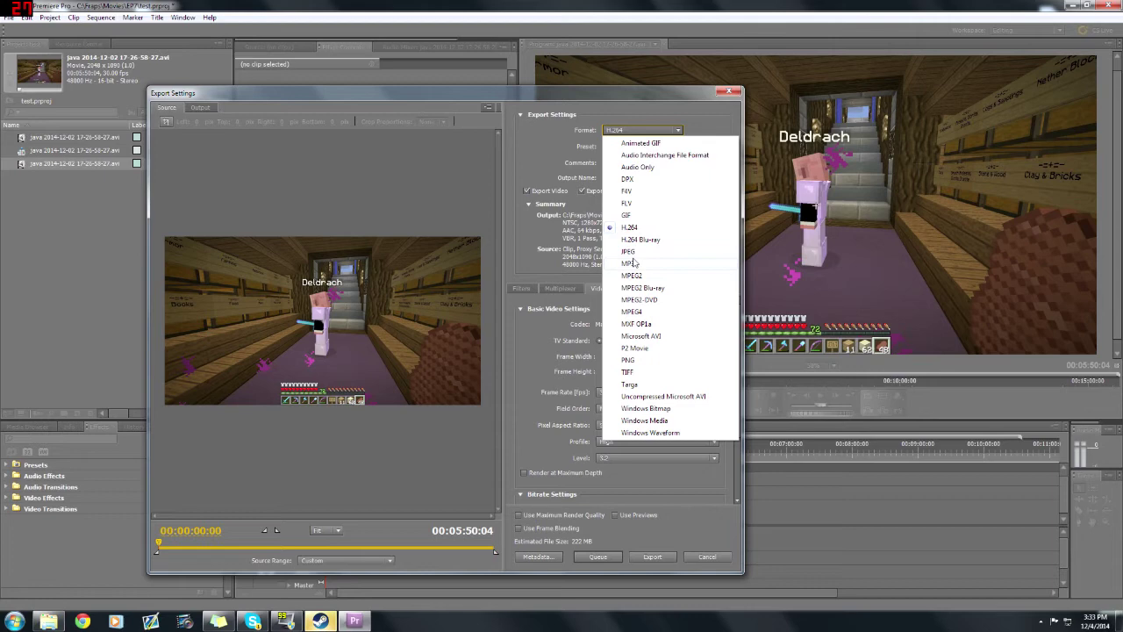
pyautogui.click(629, 227)
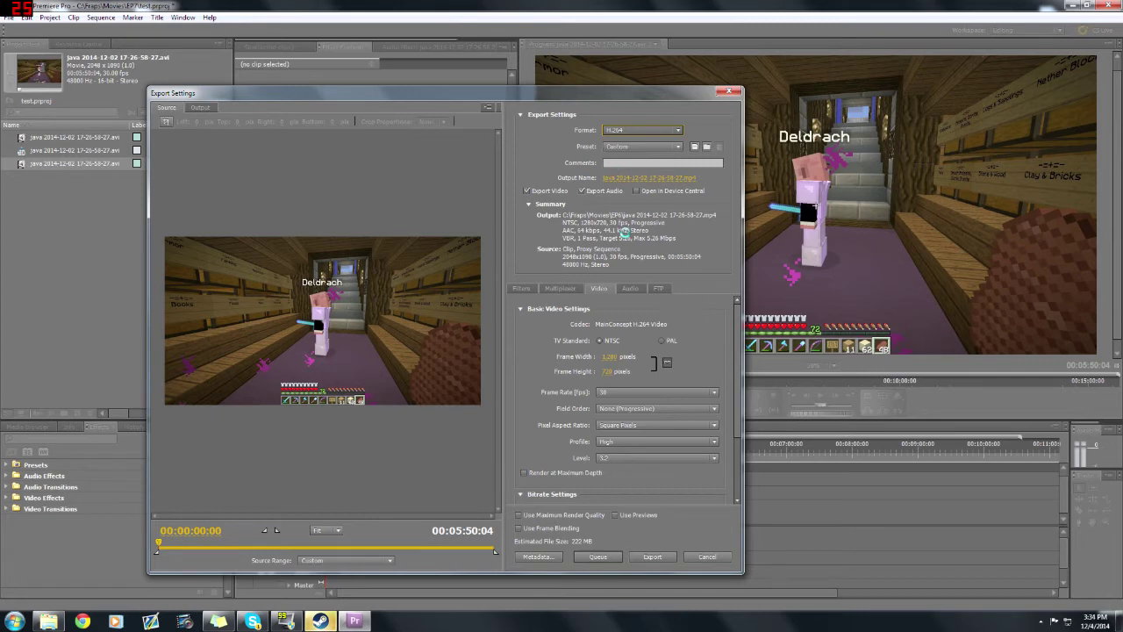
pyautogui.click(626, 131)
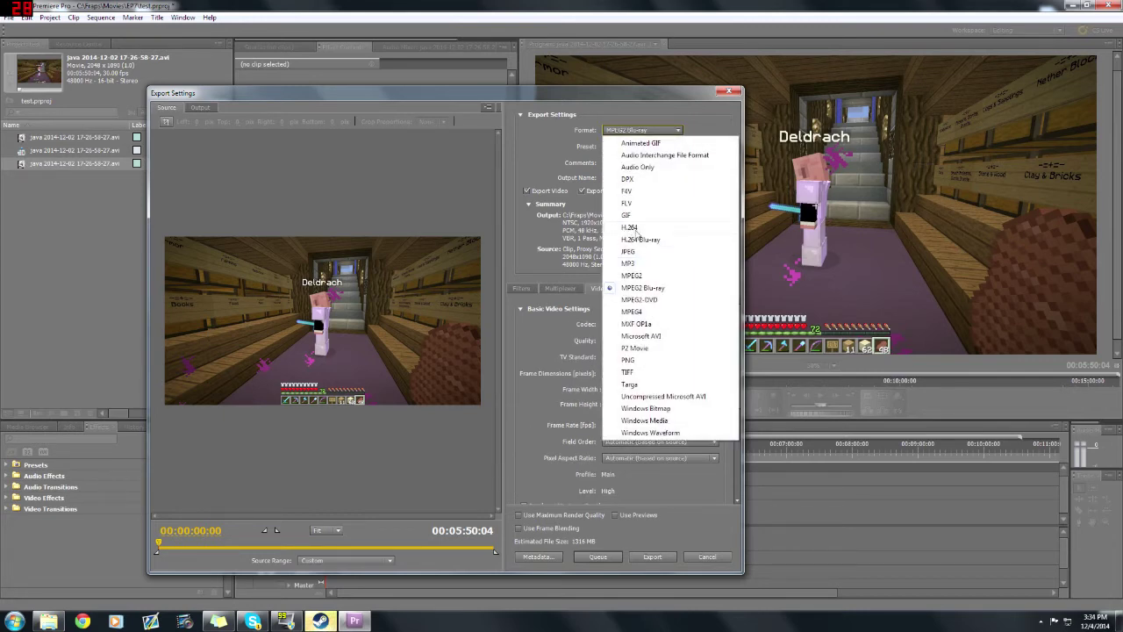
pyautogui.click(551, 200)
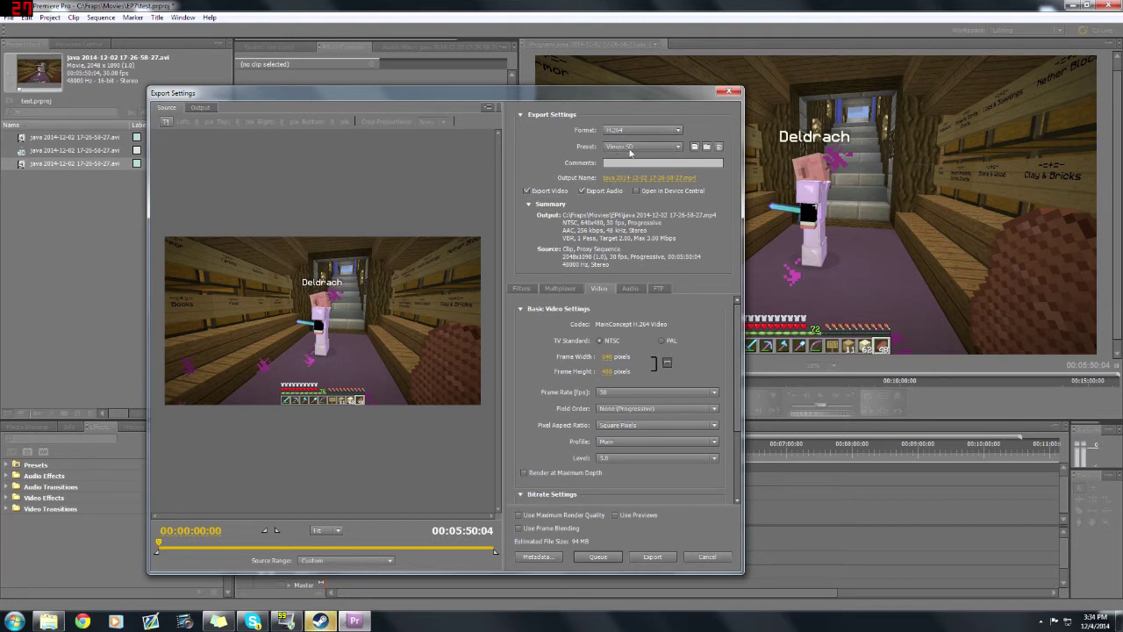
# - Switch the H.264 preset to Custom: 1280x720, 30 fps, VBR 1-pass
pyautogui.click(678, 148)
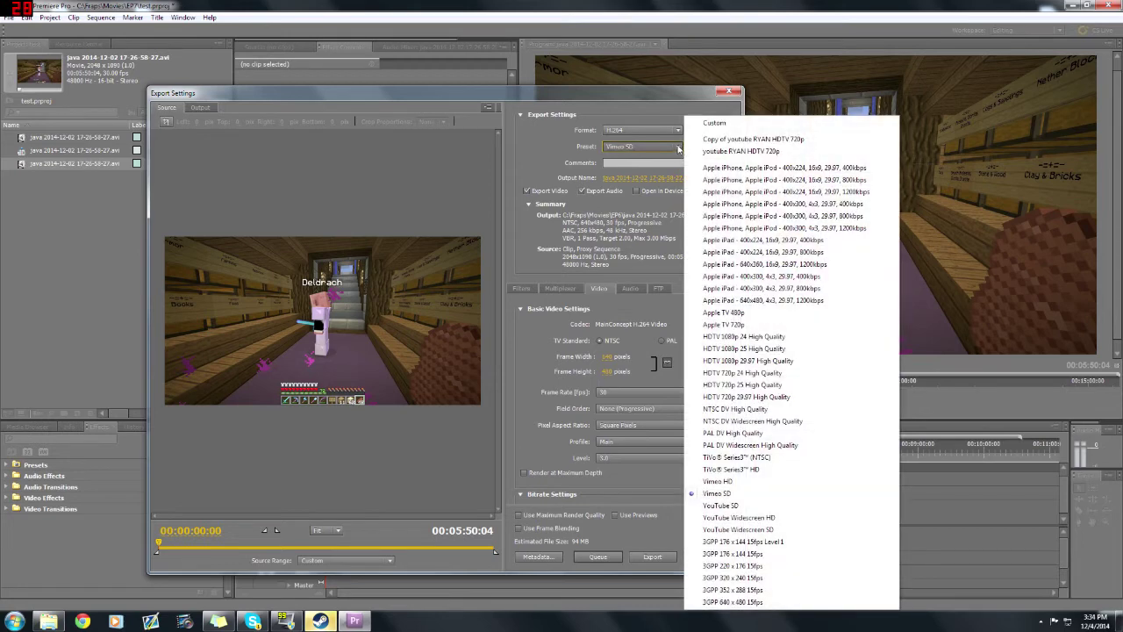
pyautogui.click(716, 123)
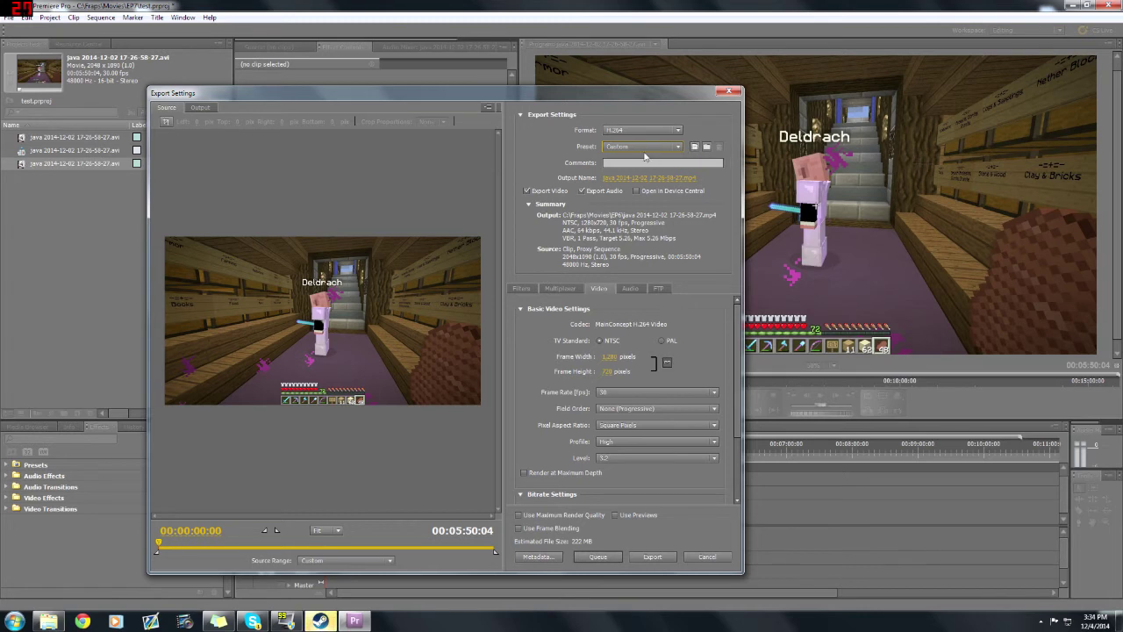
# - Save the current H.264 export settings as a new preset named 'testoftest'
pyautogui.click(694, 146)
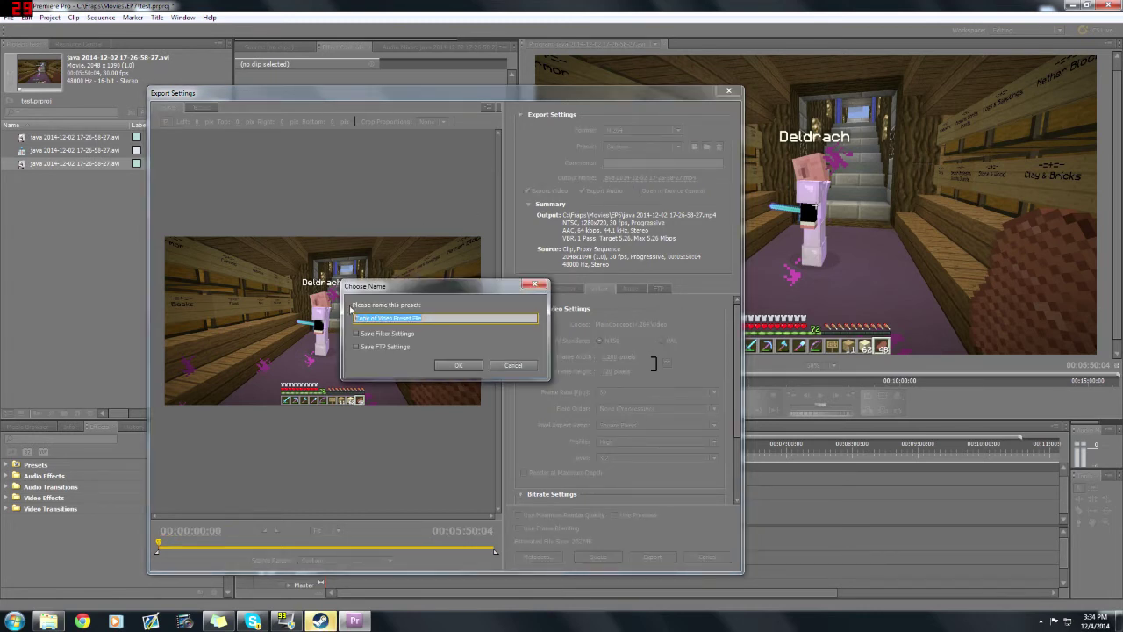
pyautogui.write('testoftest')
pyautogui.click(460, 366)
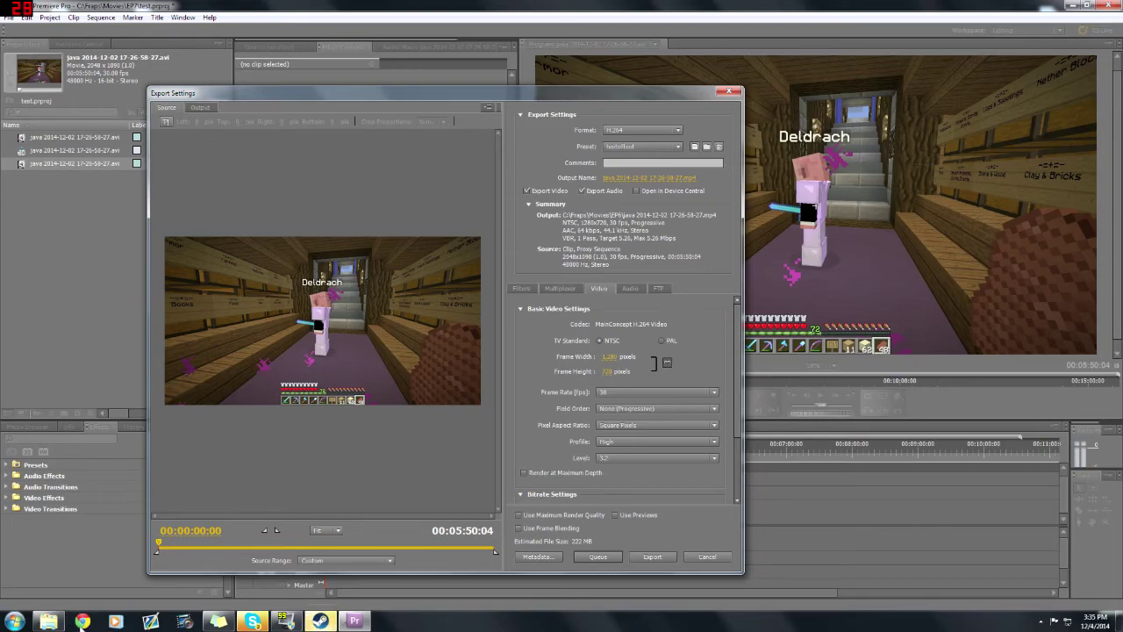
pyautogui.click(81, 622)
pyautogui.moveTo(459, 3); pyautogui.dragTo(487, 163)
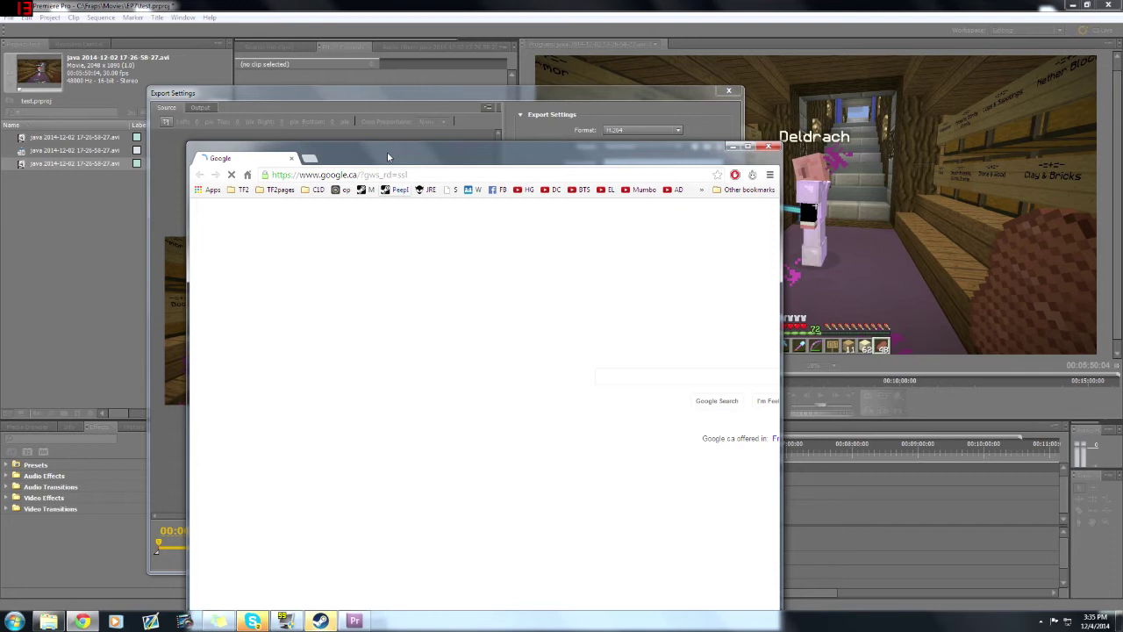
pyautogui.moveTo(389, 157); pyautogui.dragTo(389, 150)
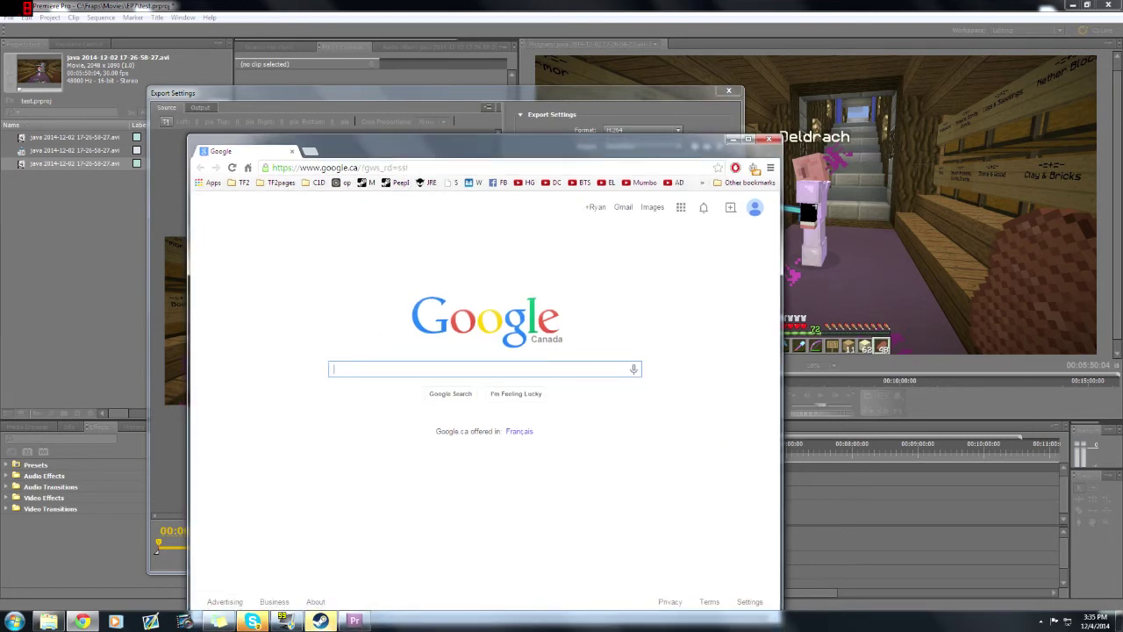
pyautogui.write('1080p')
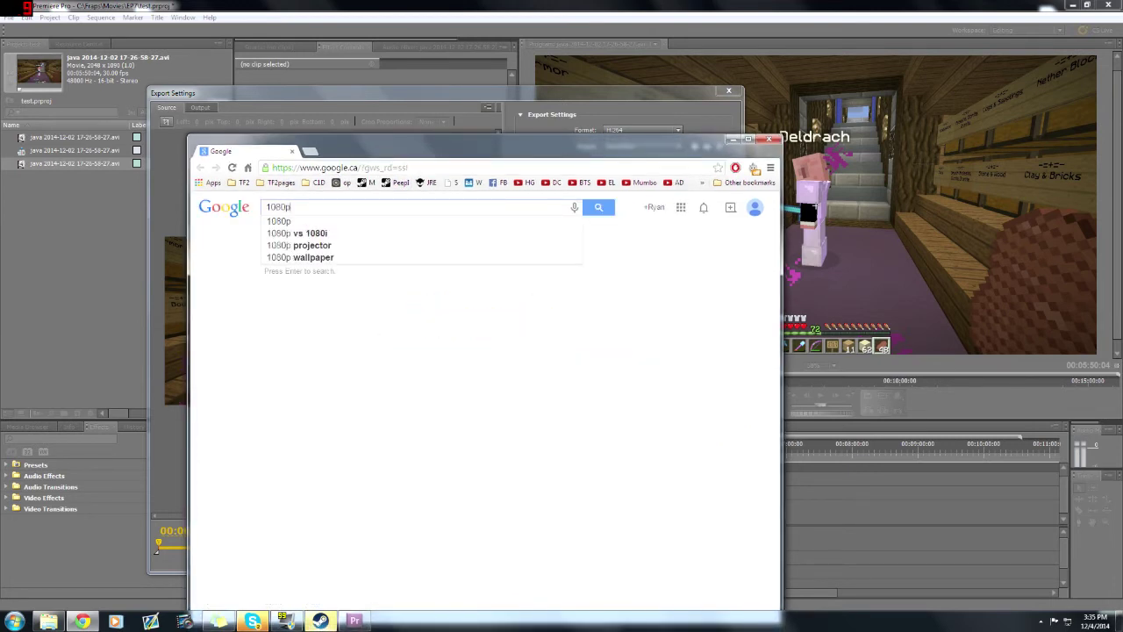
pyautogui.press('Down')
pyautogui.press('Down')
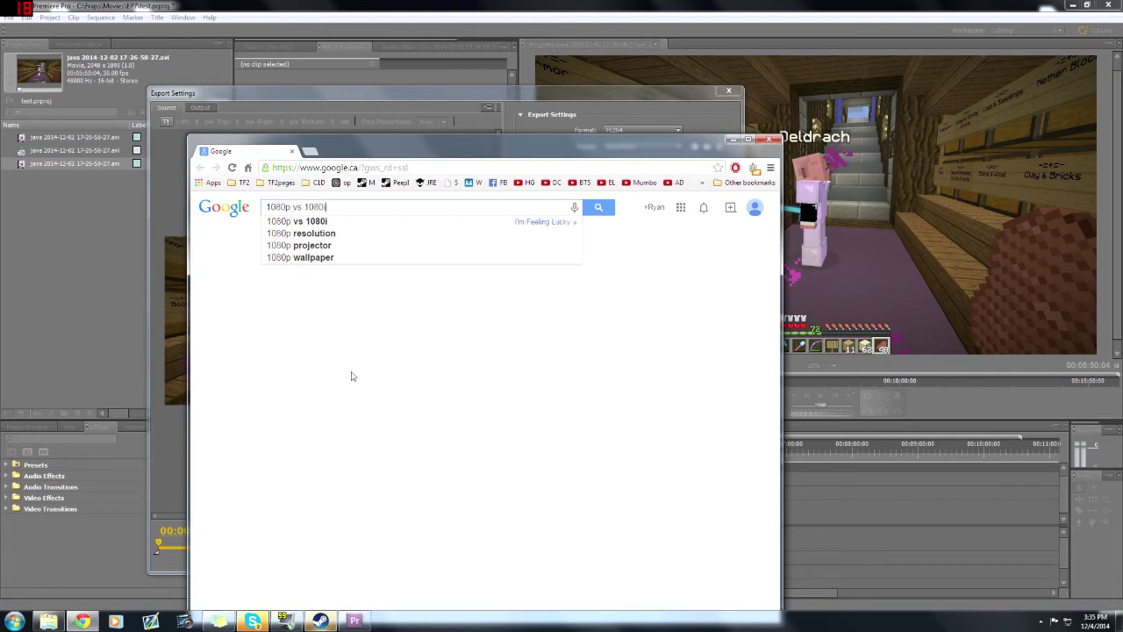
pyautogui.press('Return')
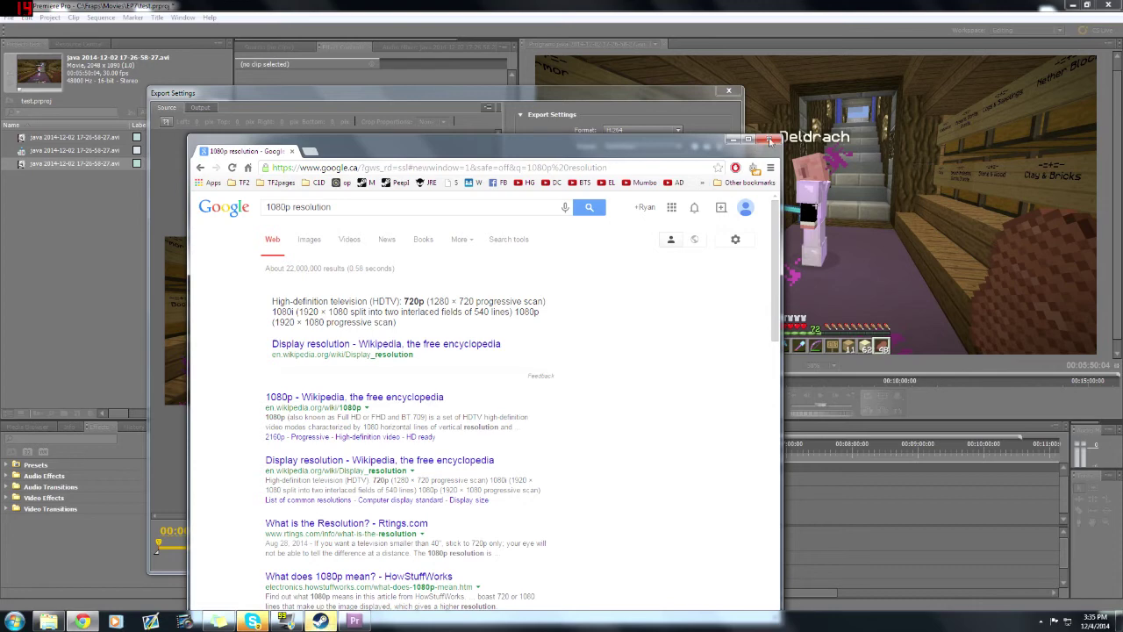
pyautogui.click(768, 139)
pyautogui.moveTo(635, 99); pyautogui.dragTo(645, 99)
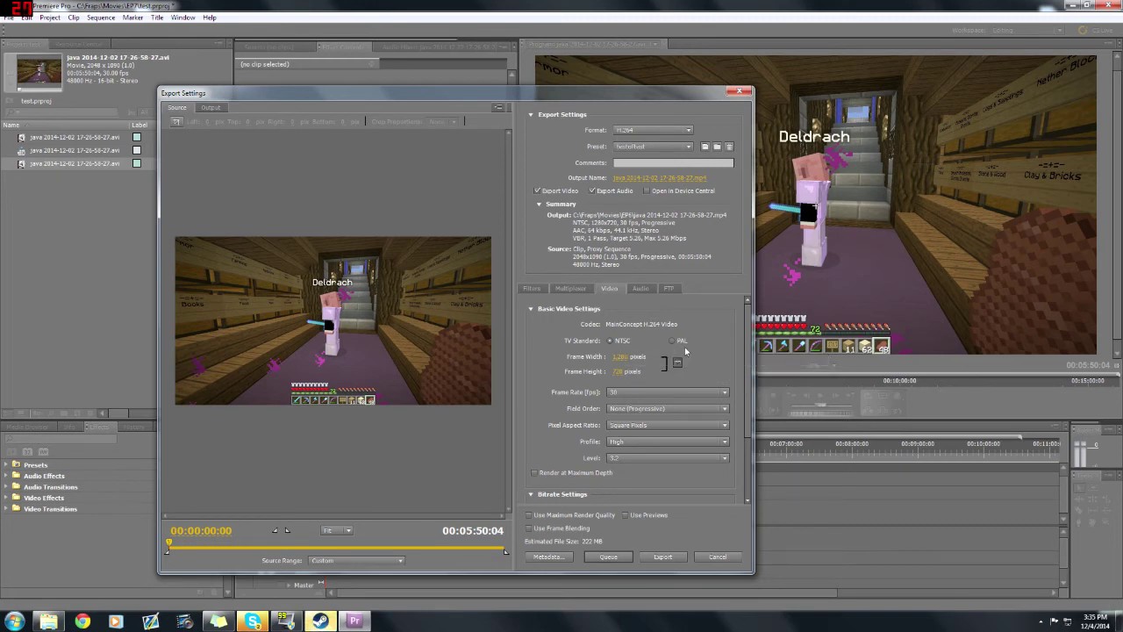
pyautogui.scroll(-2, 667, 358)
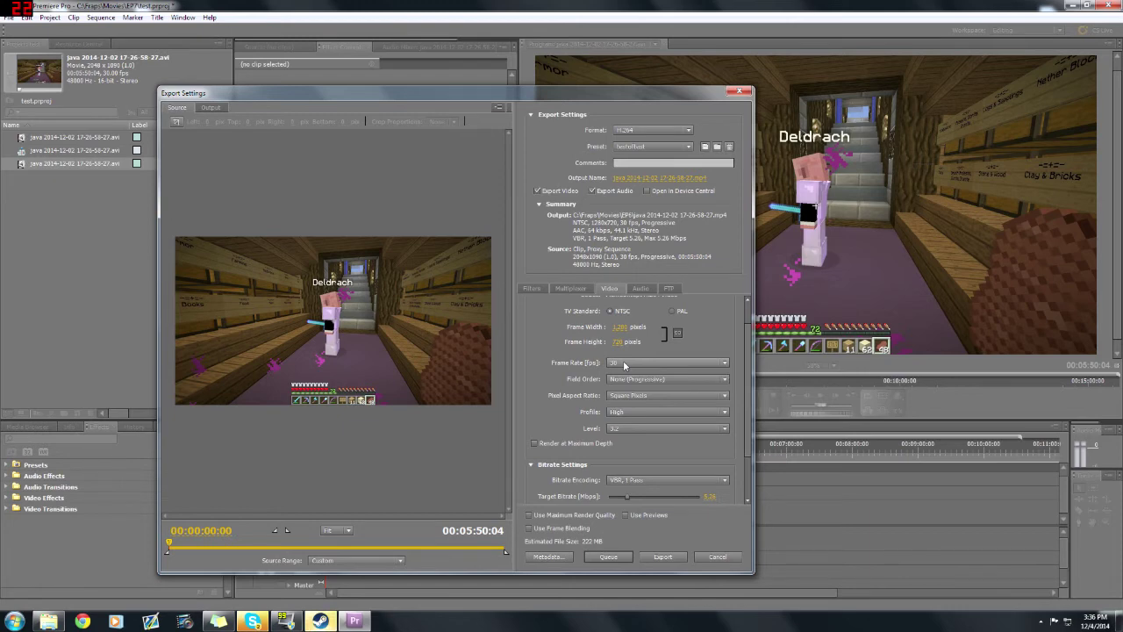
pyautogui.click(286, 620)
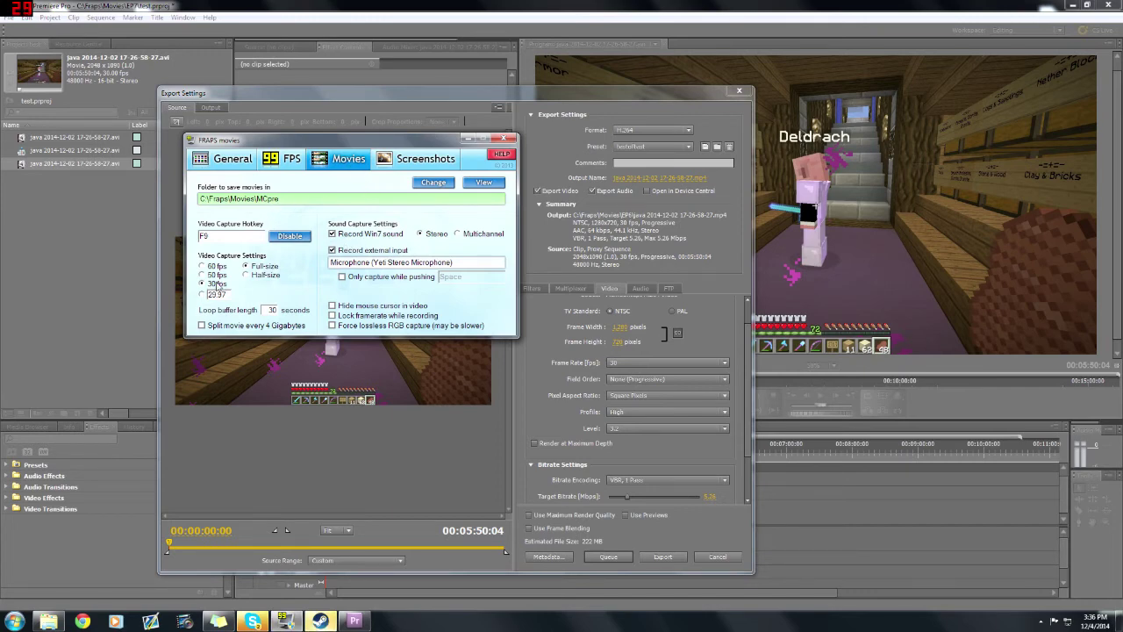
pyautogui.click(468, 140)
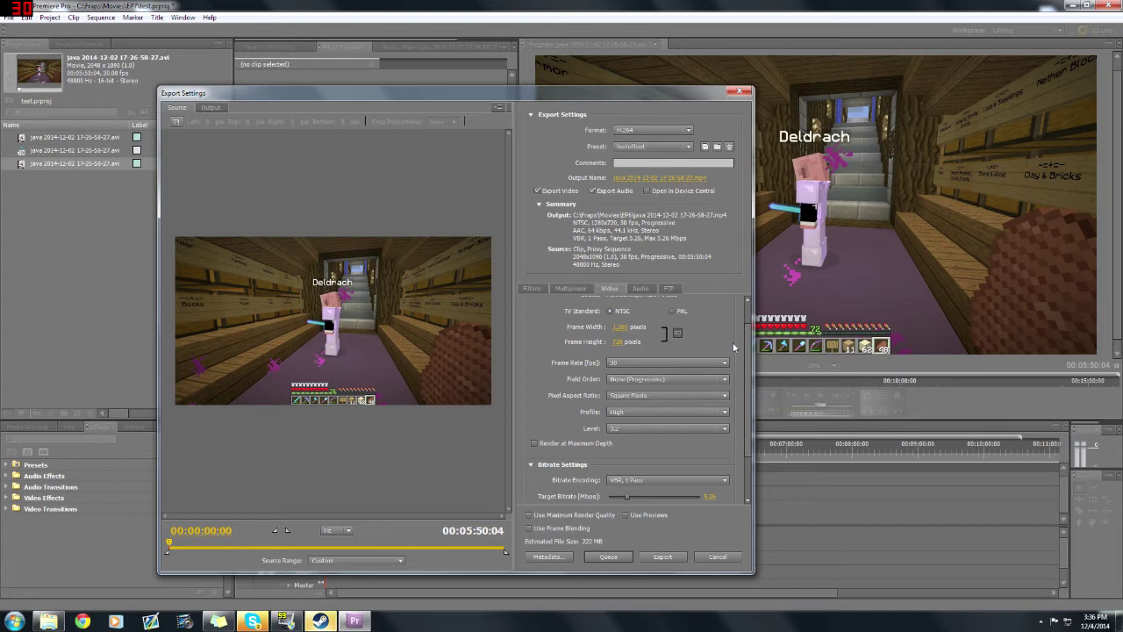
# - Try the copied and then the original YouTube HDTV 720p presets, reviewing their settings
pyautogui.moveTo(748, 349); pyautogui.dragTo(753, 376)
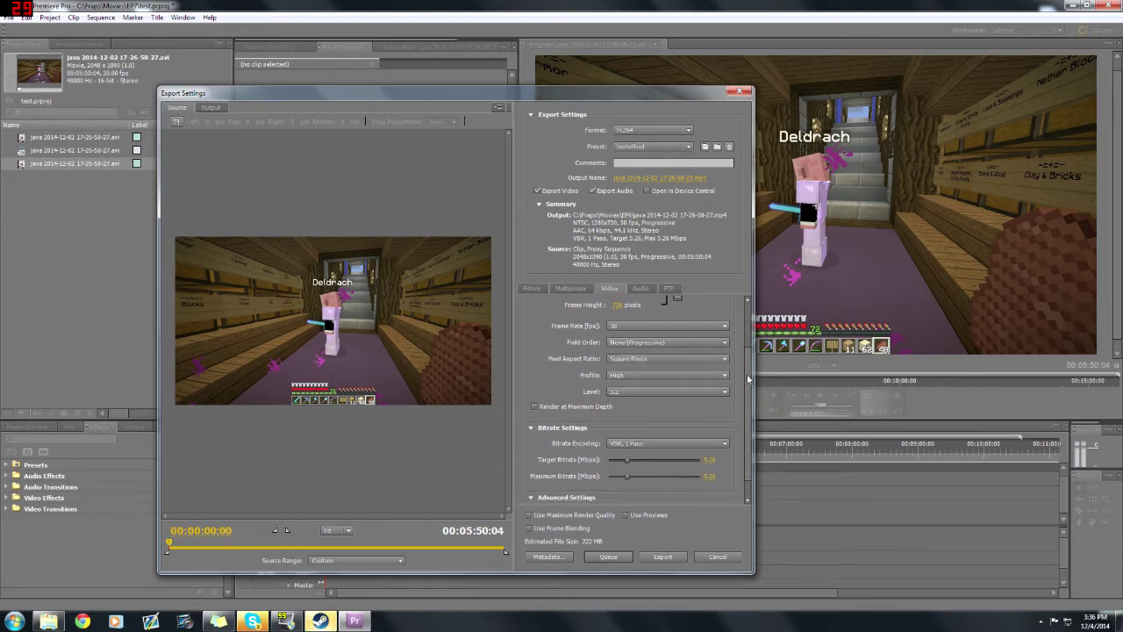
pyautogui.moveTo(749, 379); pyautogui.dragTo(752, 405)
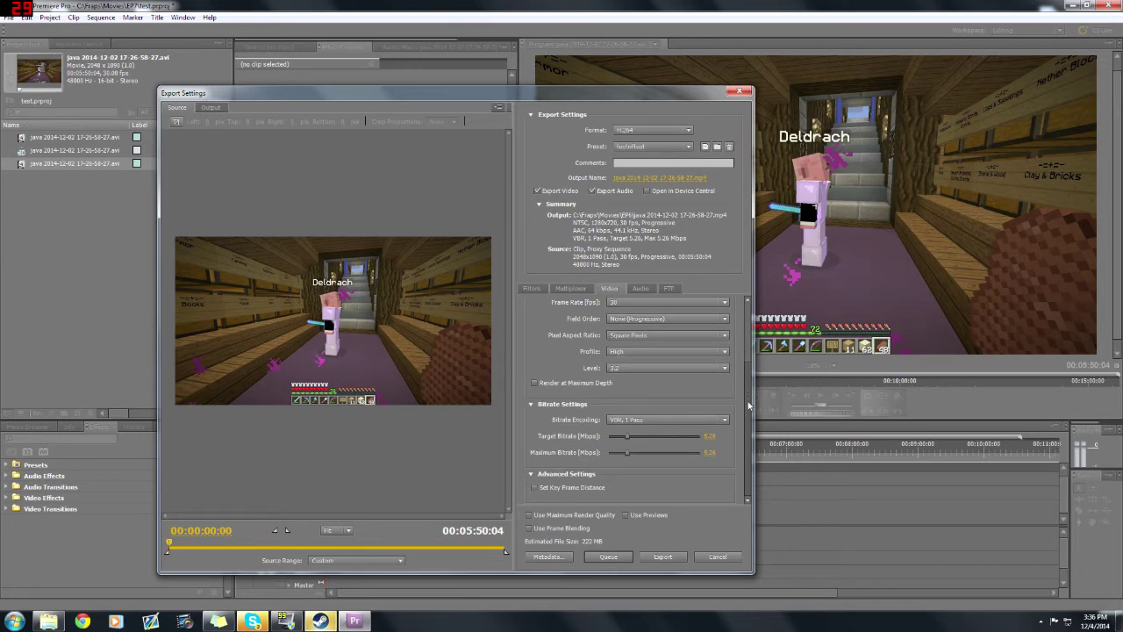
pyautogui.click(646, 147)
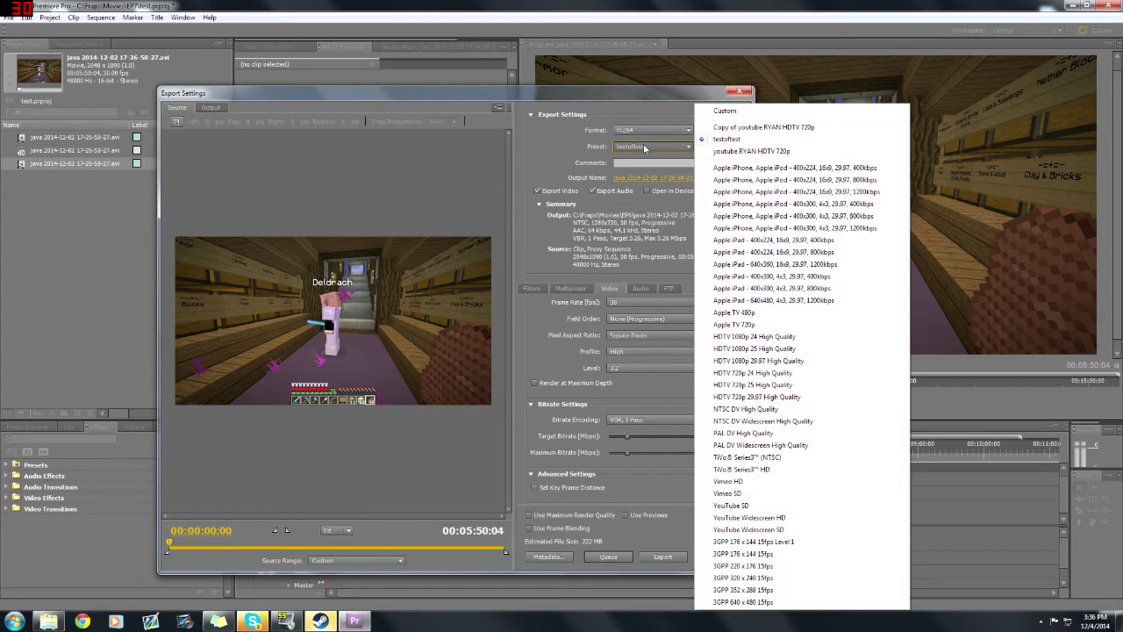
pyautogui.click(770, 127)
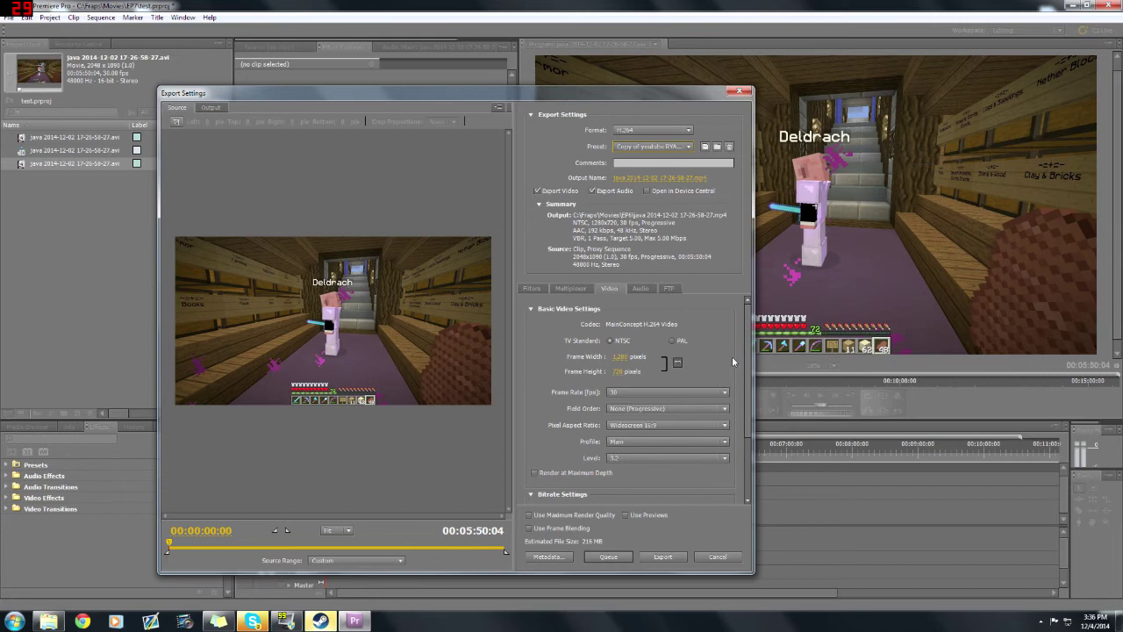
pyautogui.moveTo(748, 359); pyautogui.dragTo(747, 410)
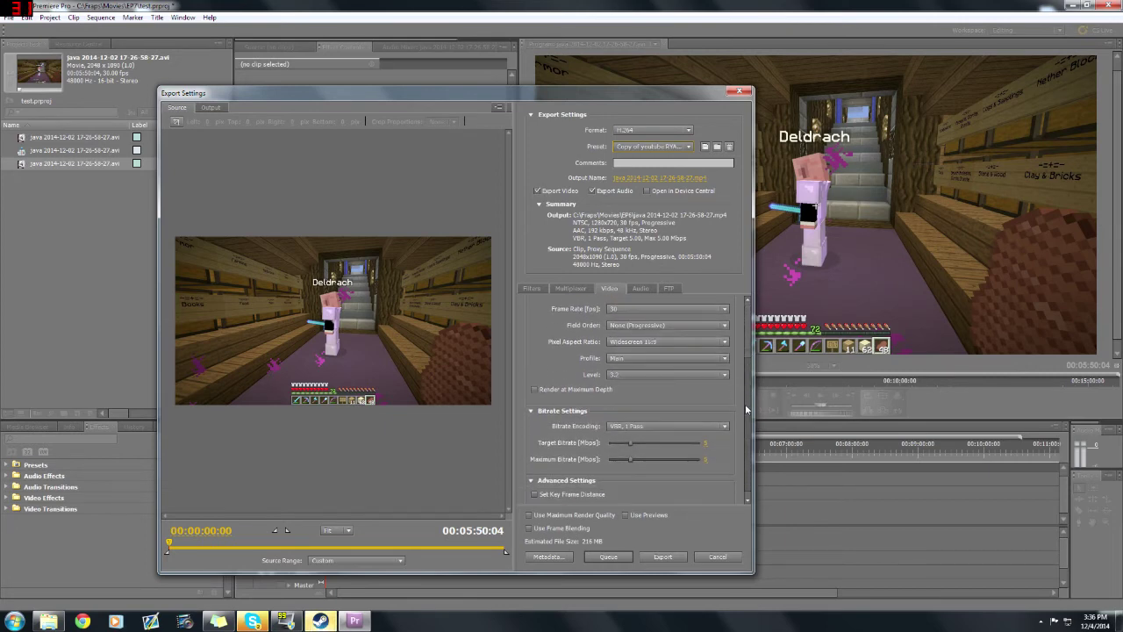
pyautogui.scroll(3, 665, 348)
pyautogui.click(653, 146)
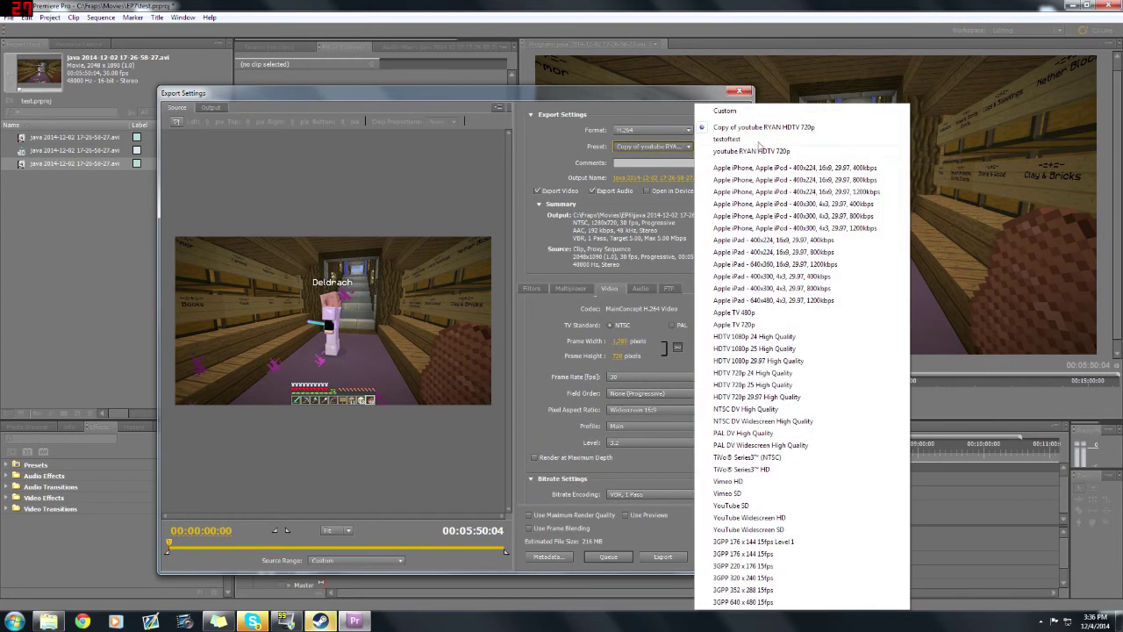
pyautogui.click(759, 151)
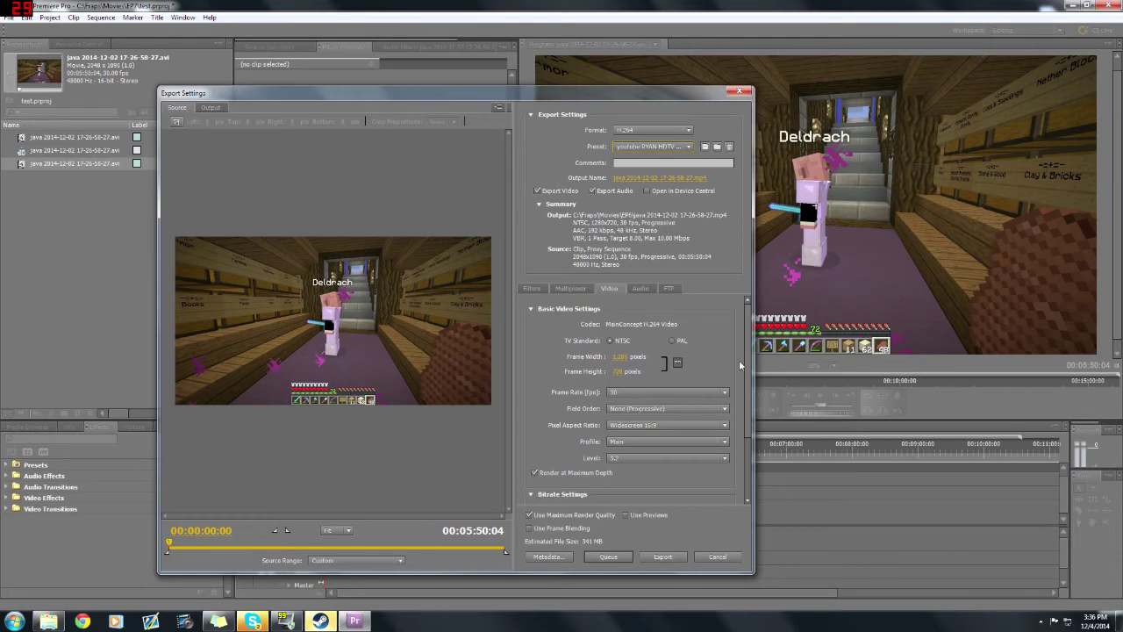
# - Settle on the 'Copy of youtube RYAN HDTV 720p' preset at 5 Mbps VBR, about 216 MB
pyautogui.moveTo(752, 341); pyautogui.dragTo(754, 390)
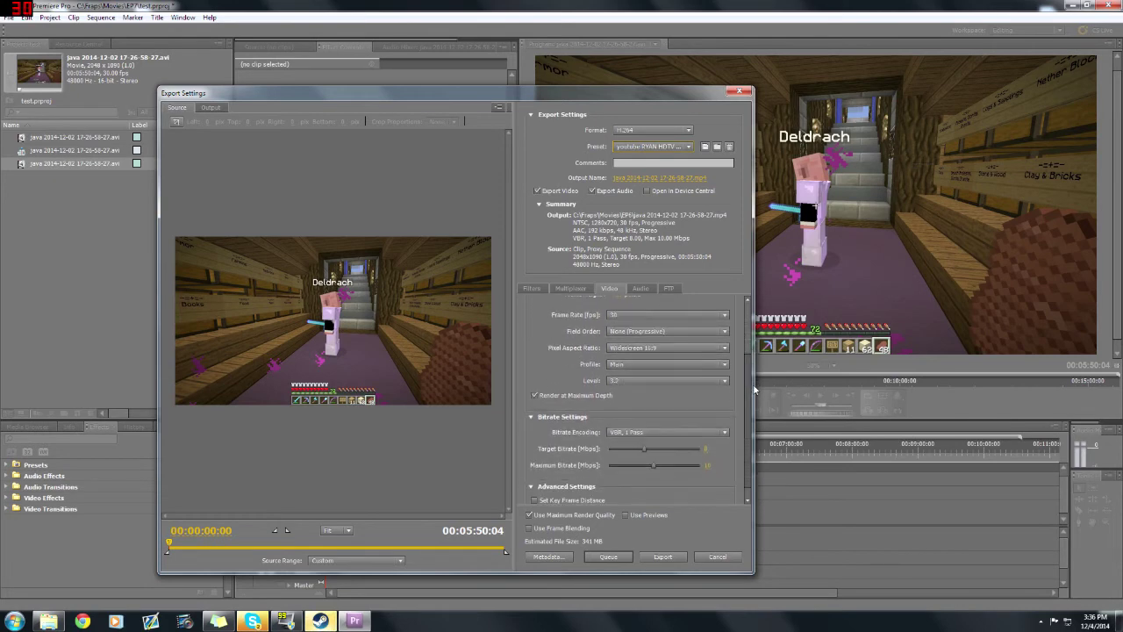
pyautogui.scroll(3, 754, 390)
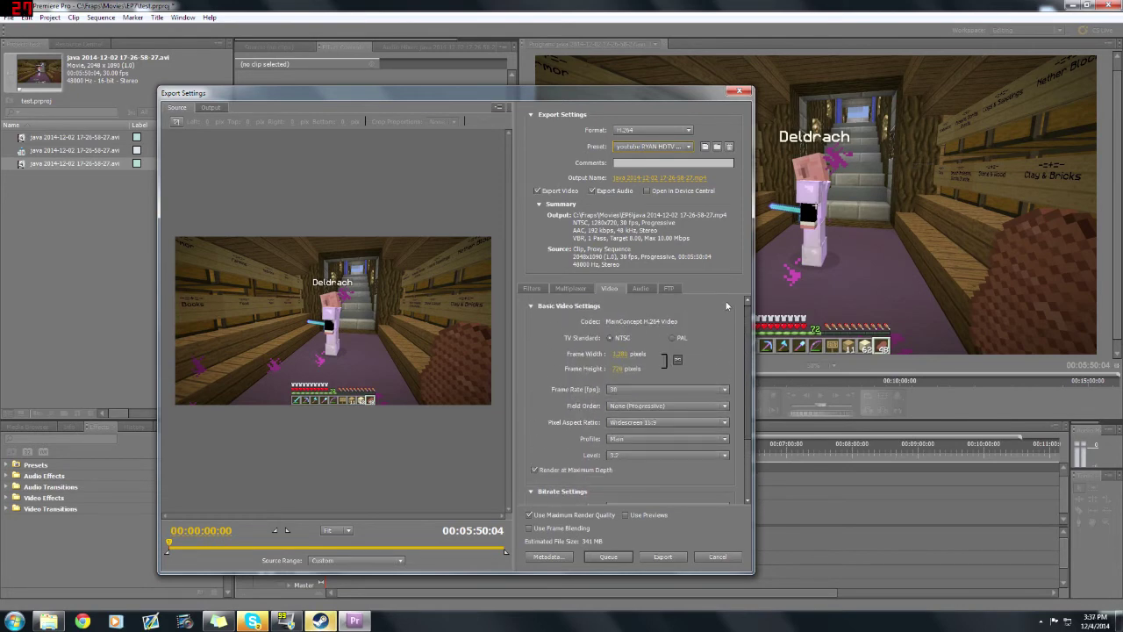
pyautogui.click(651, 146)
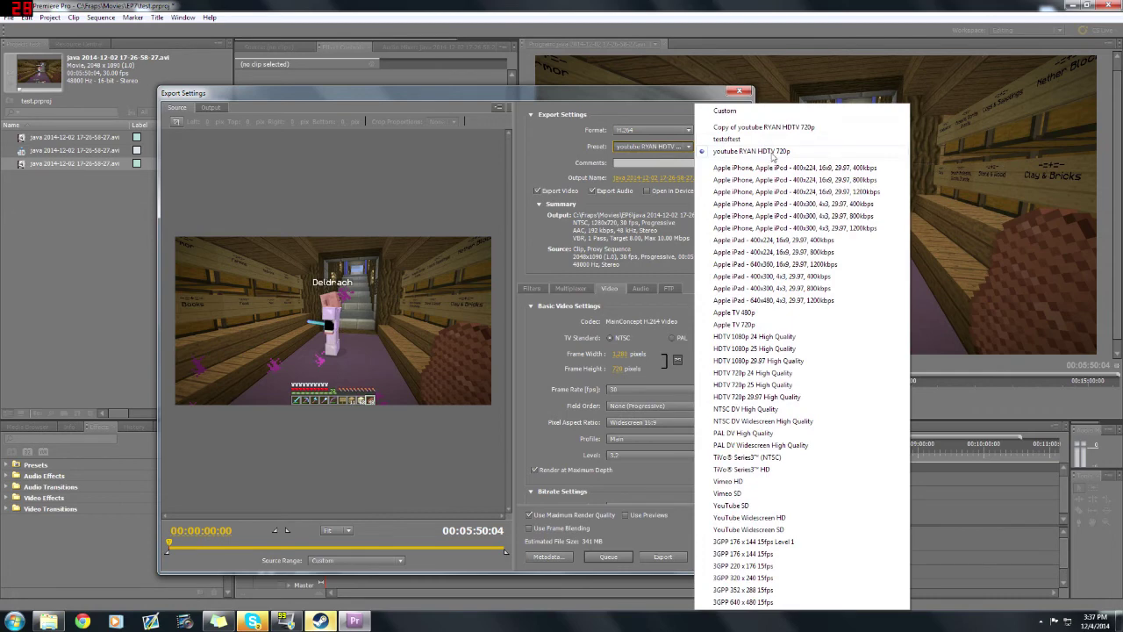
pyautogui.click(765, 127)
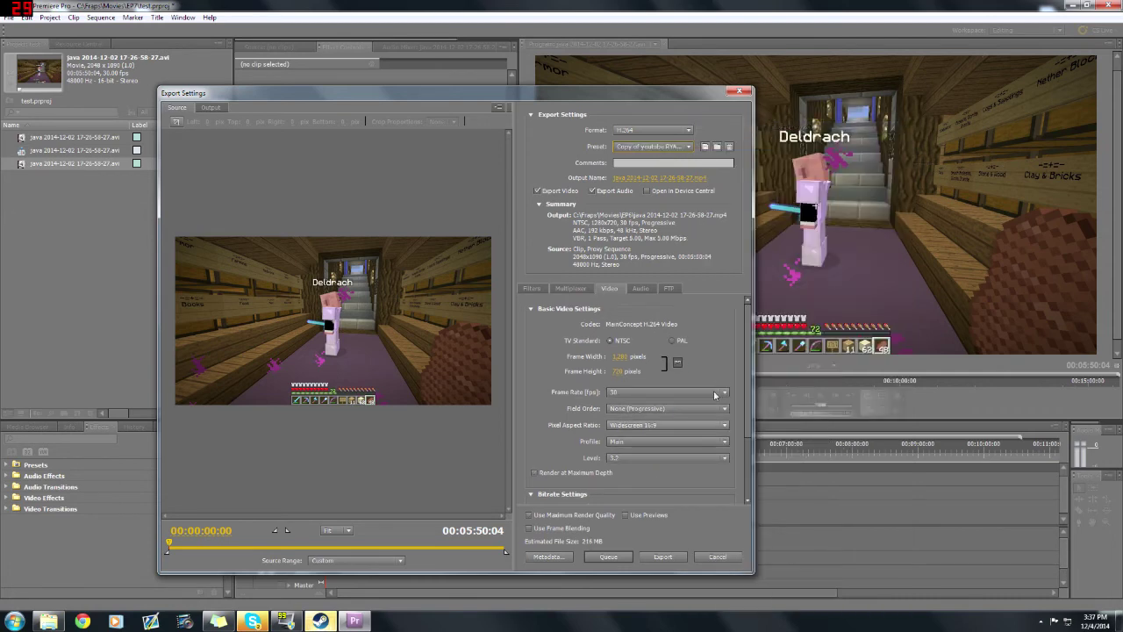
pyautogui.scroll(-3, 753, 402)
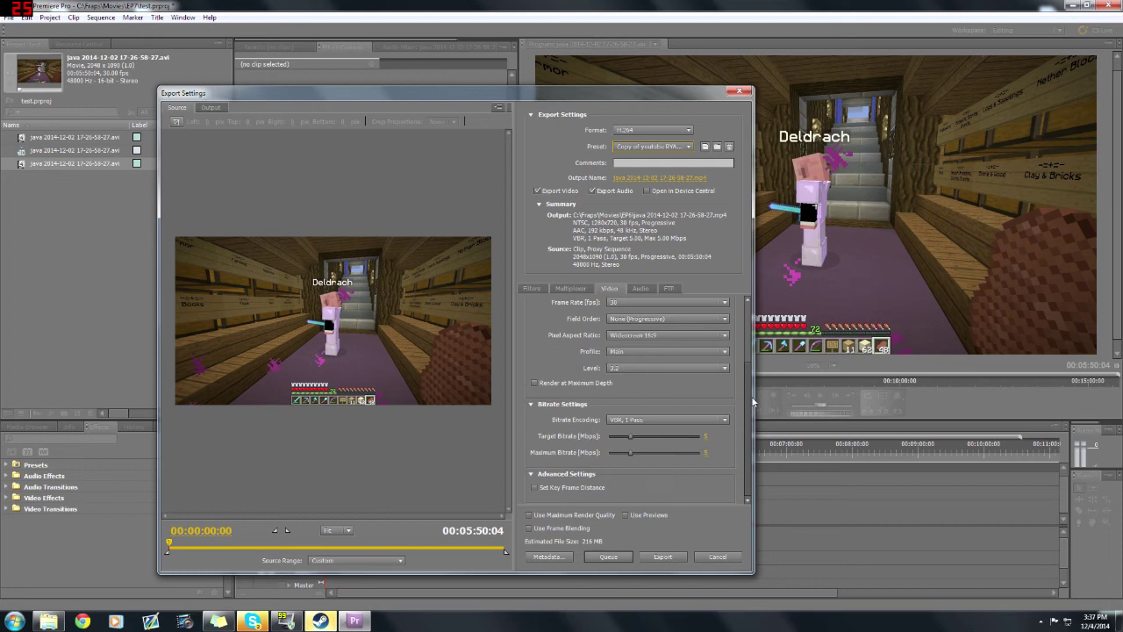
pyautogui.scroll(2, 753, 402)
pyautogui.scroll(-1, 615, 405)
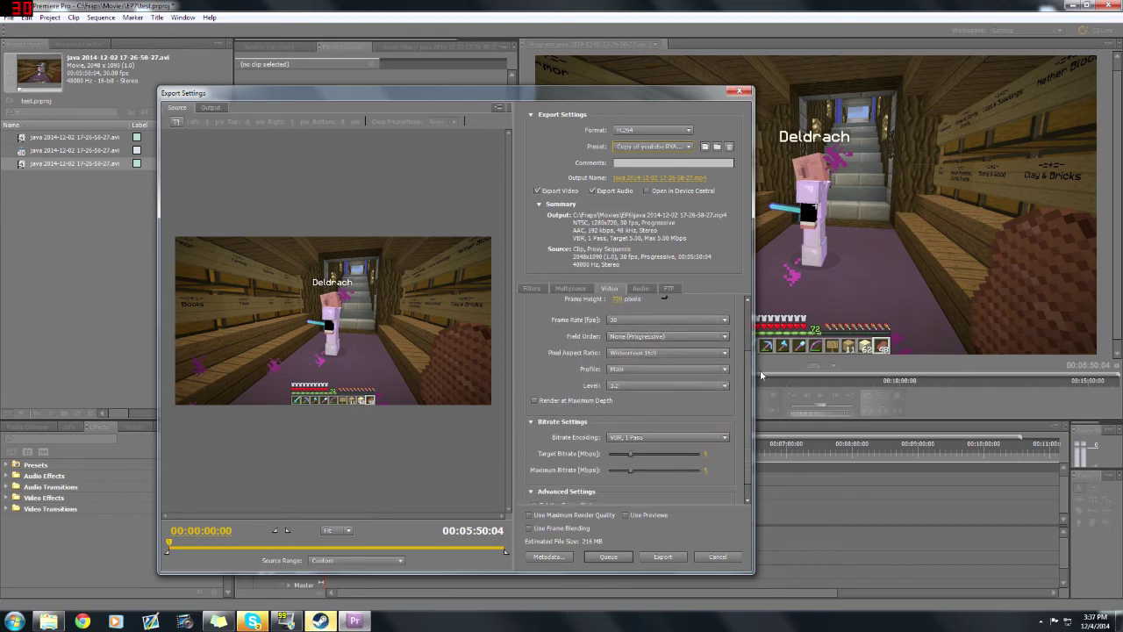
# - Toggle the Render at Maximum Depth and Maximum Render Quality checkboxes, making the preset Custom
pyautogui.scroll(-1, 753, 406)
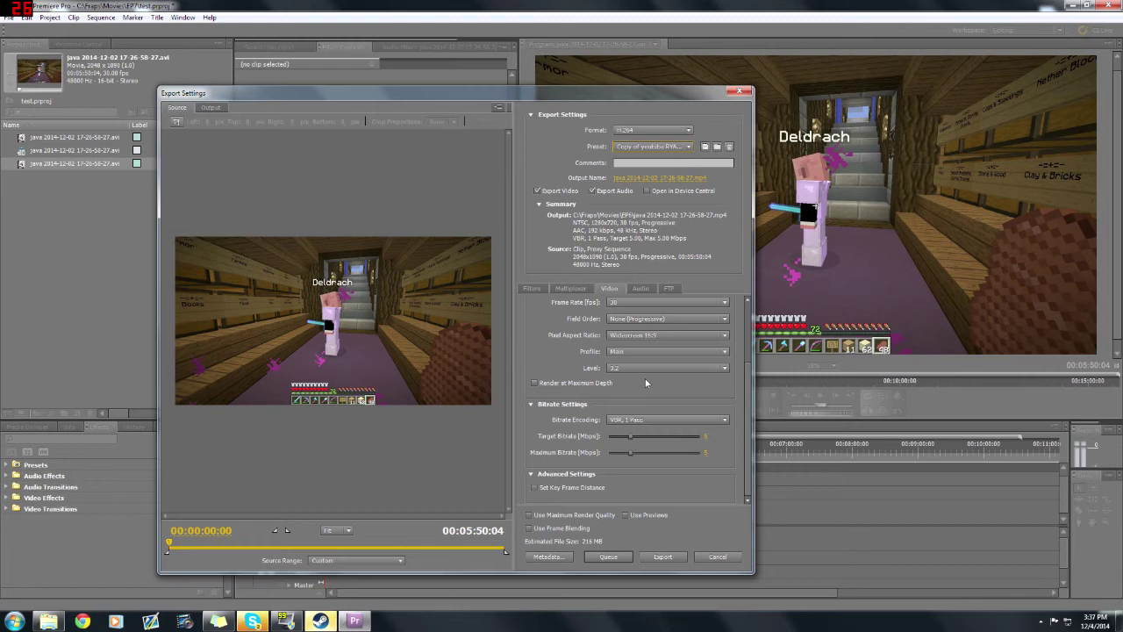
pyautogui.click(566, 384)
pyautogui.click(561, 518)
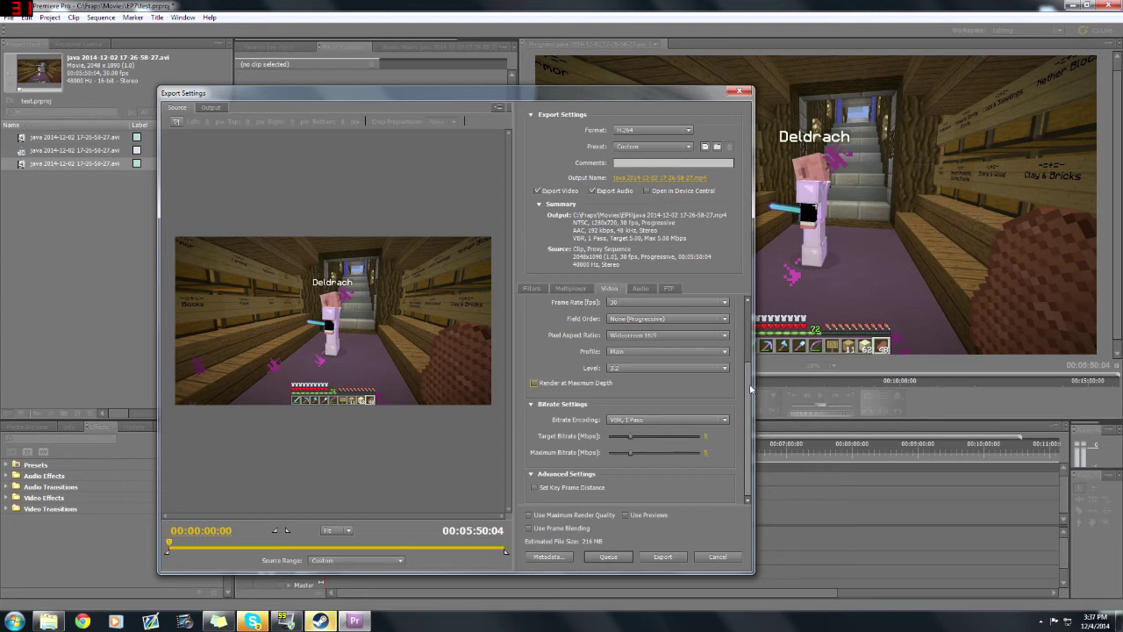
pyautogui.click(646, 422)
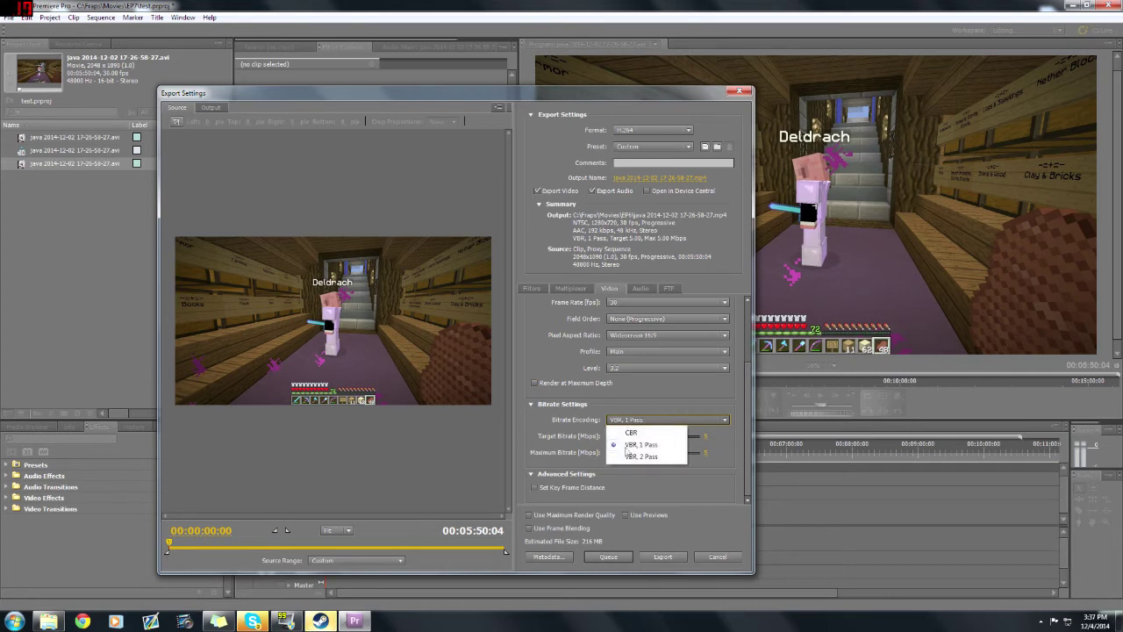
pyautogui.click(654, 446)
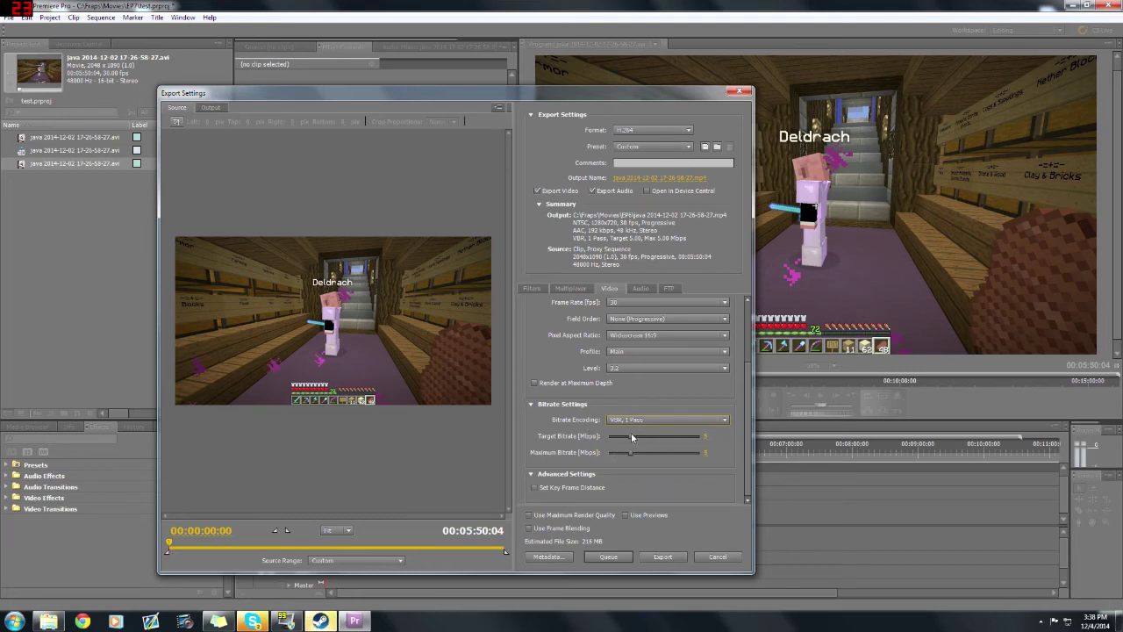
pyautogui.moveTo(631, 436); pyautogui.dragTo(664, 435)
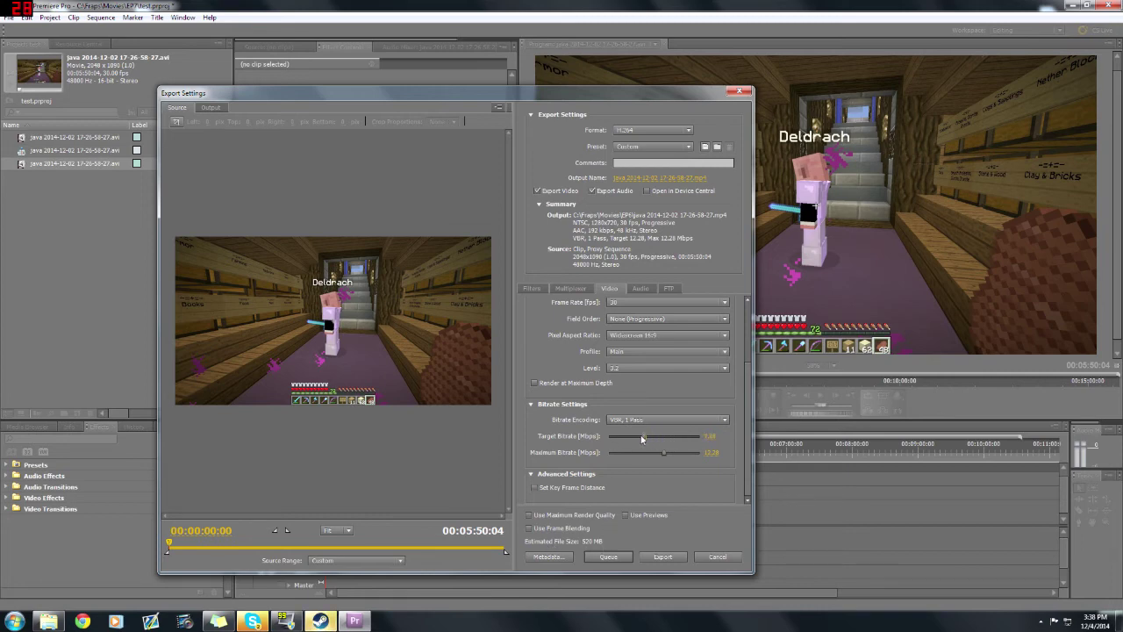
pyautogui.moveTo(632, 438); pyautogui.dragTo(631, 452)
pyautogui.scroll(3, 665, 316)
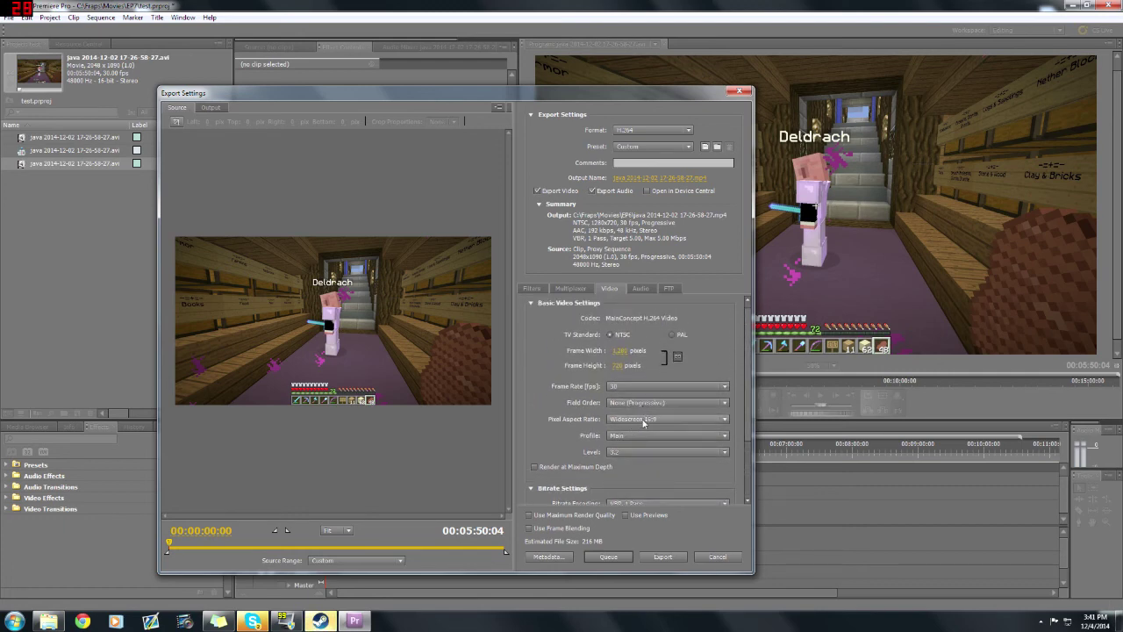
pyautogui.click(655, 420)
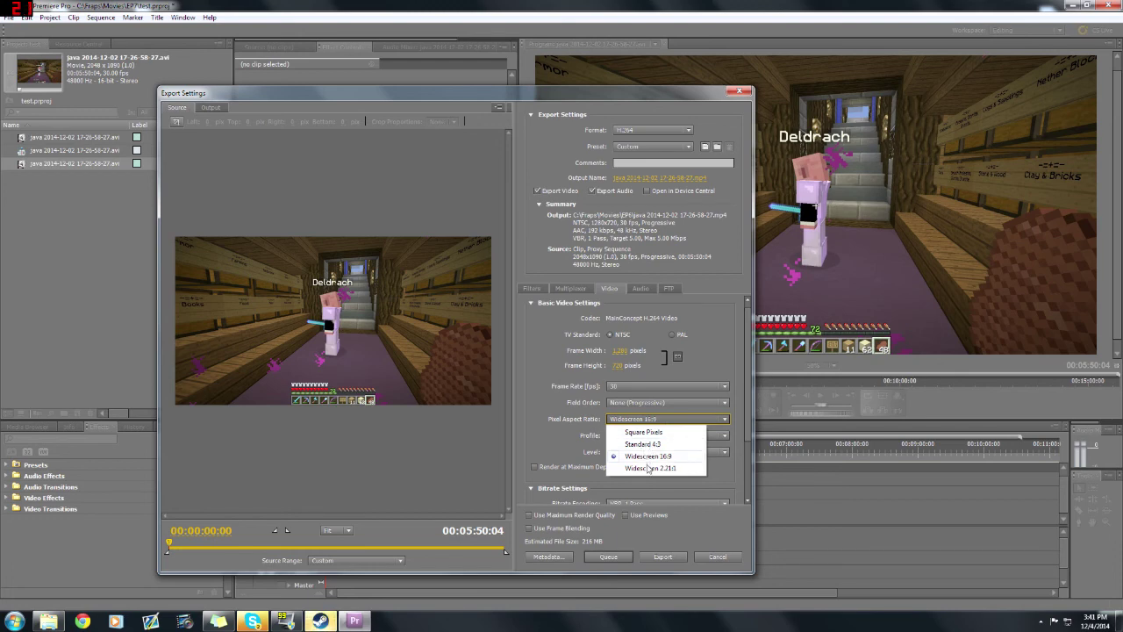
pyautogui.click(567, 416)
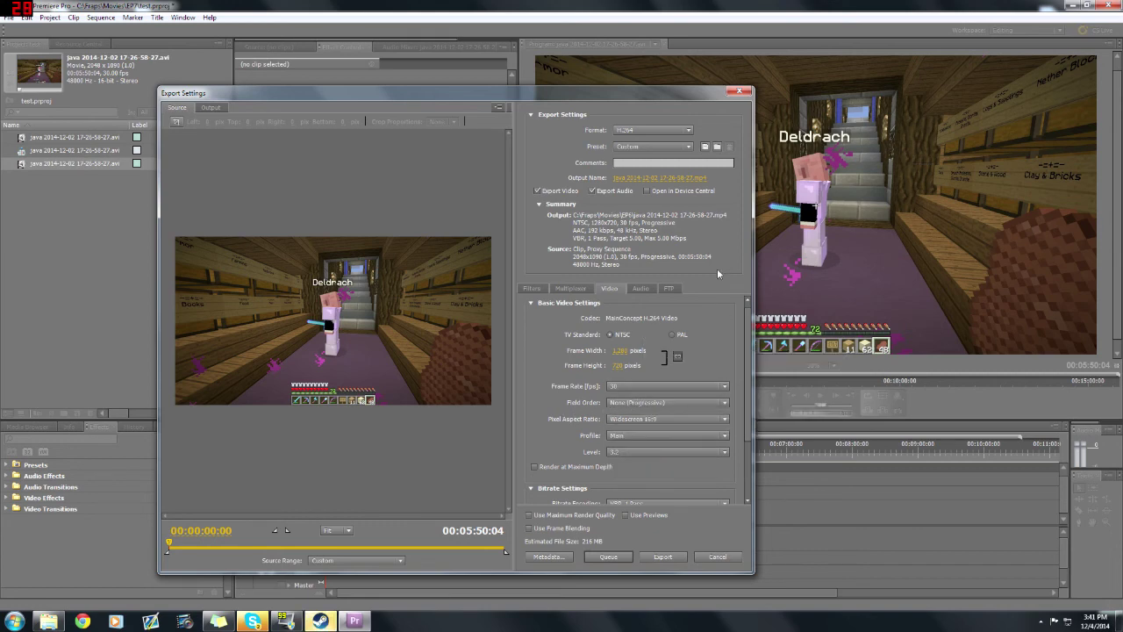
pyautogui.click(642, 289)
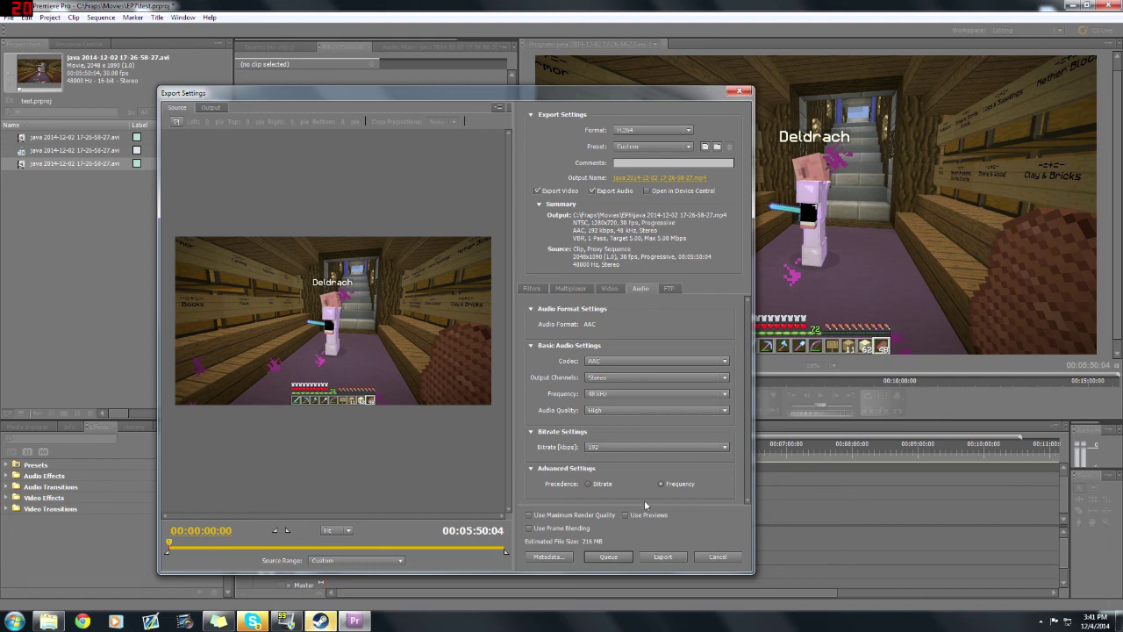
pyautogui.click(567, 289)
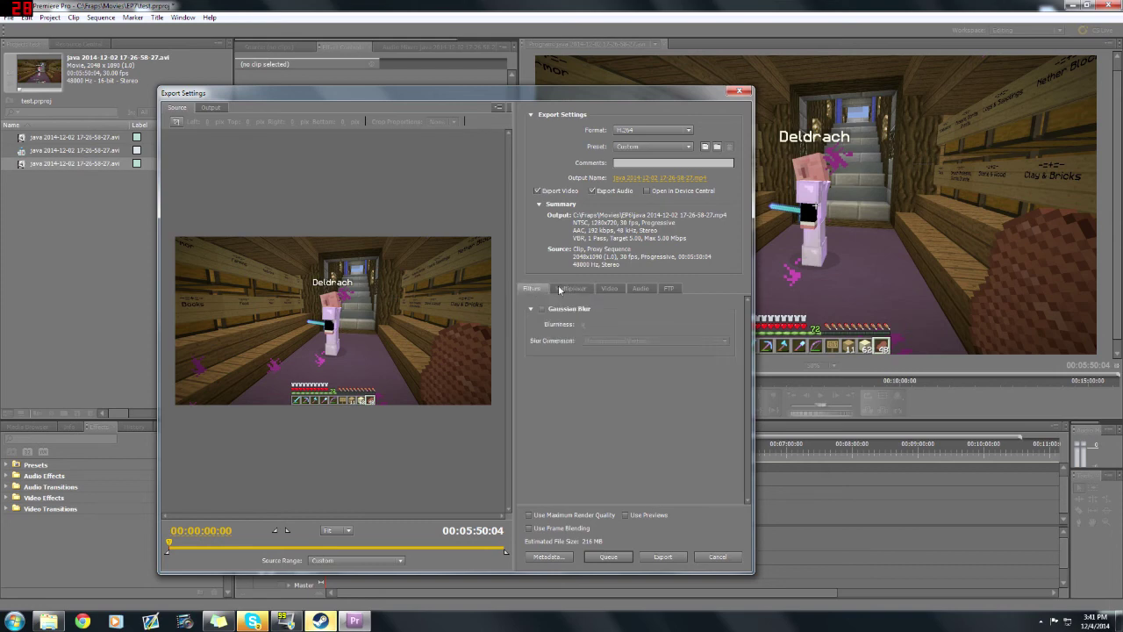
pyautogui.click(609, 289)
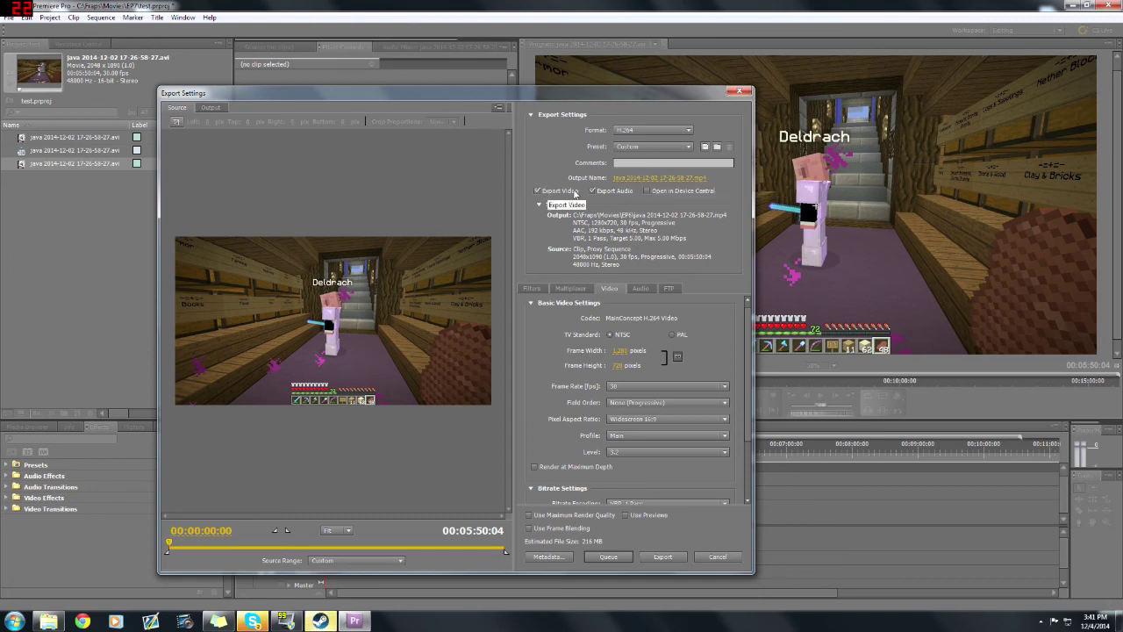
# - Set the export output location to the Fraps\Movies\MCpre folder
pyautogui.click(654, 179)
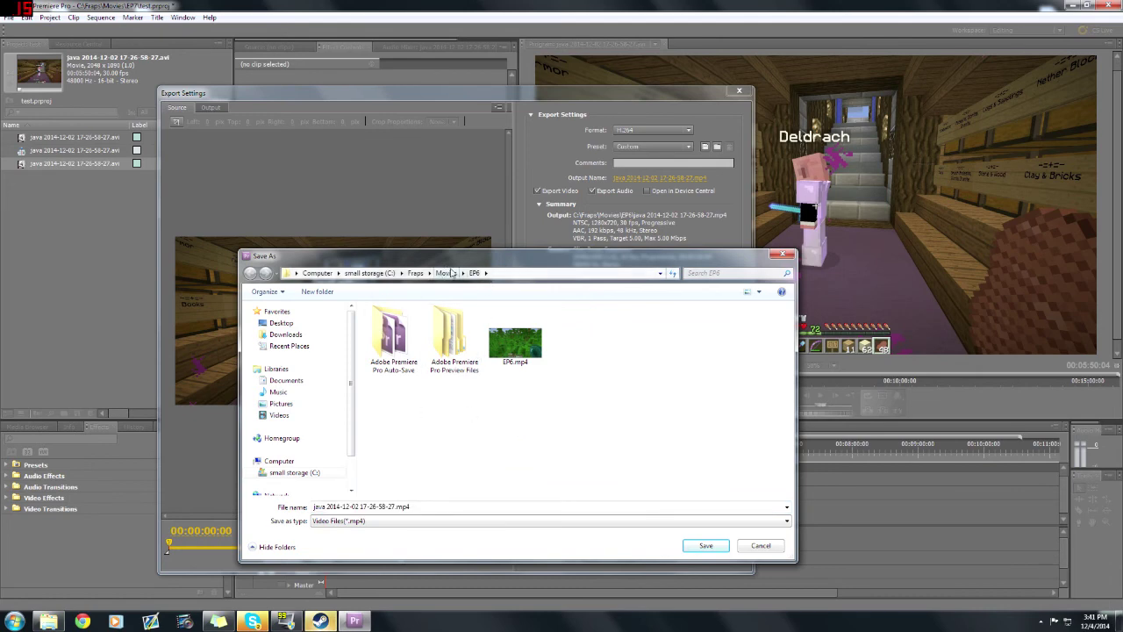
pyautogui.click(446, 273)
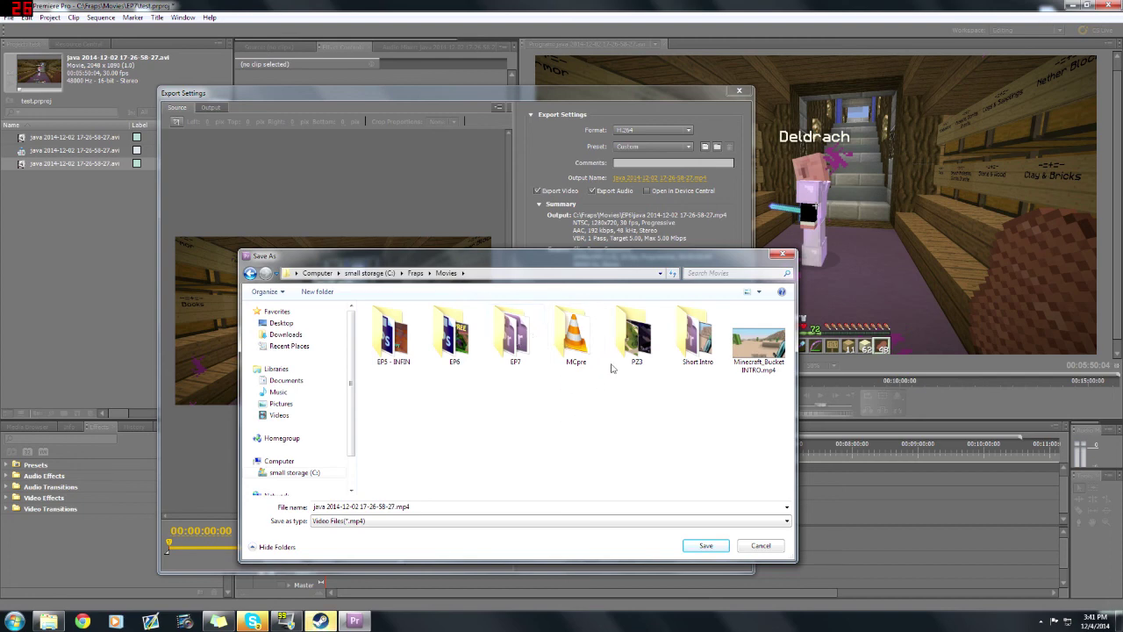
pyautogui.click(576, 361)
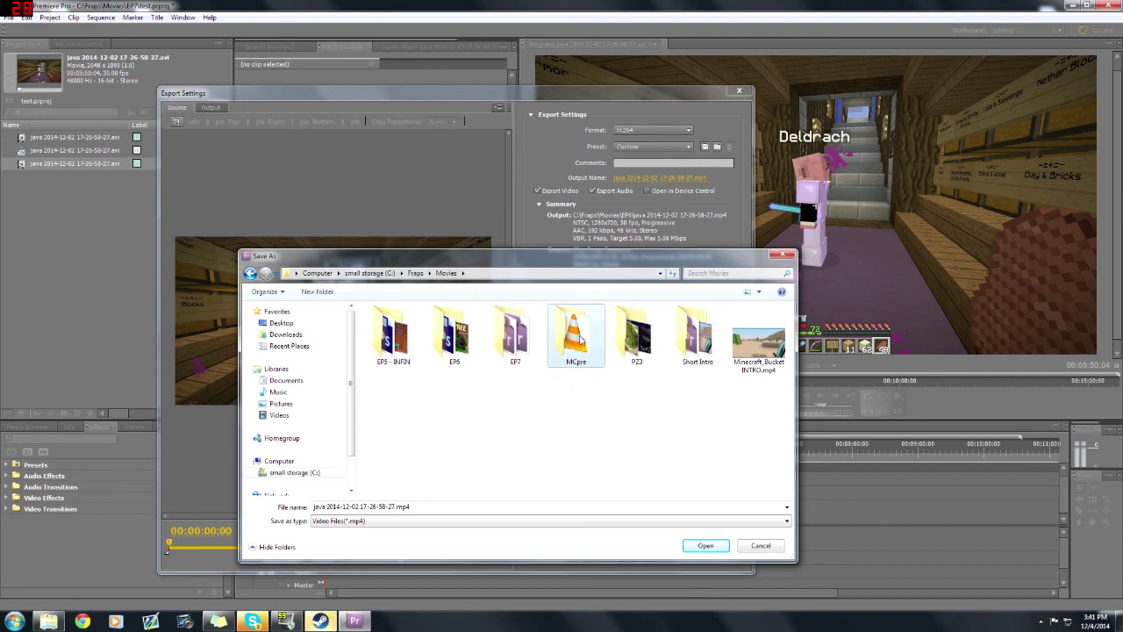
pyautogui.doubleClick(583, 341)
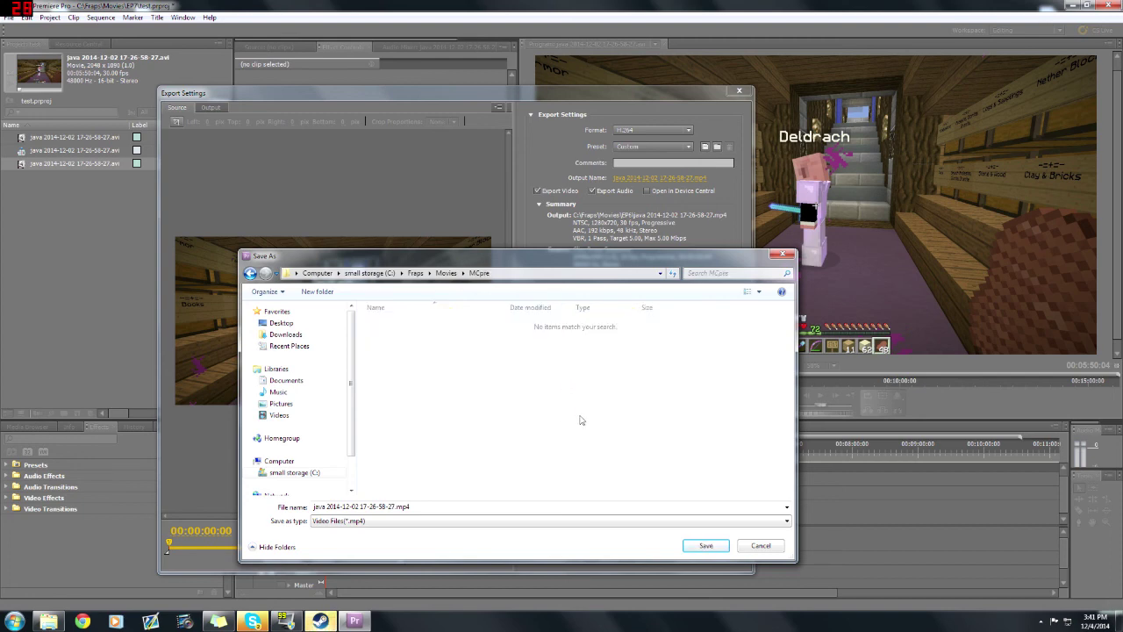
pyautogui.click(706, 545)
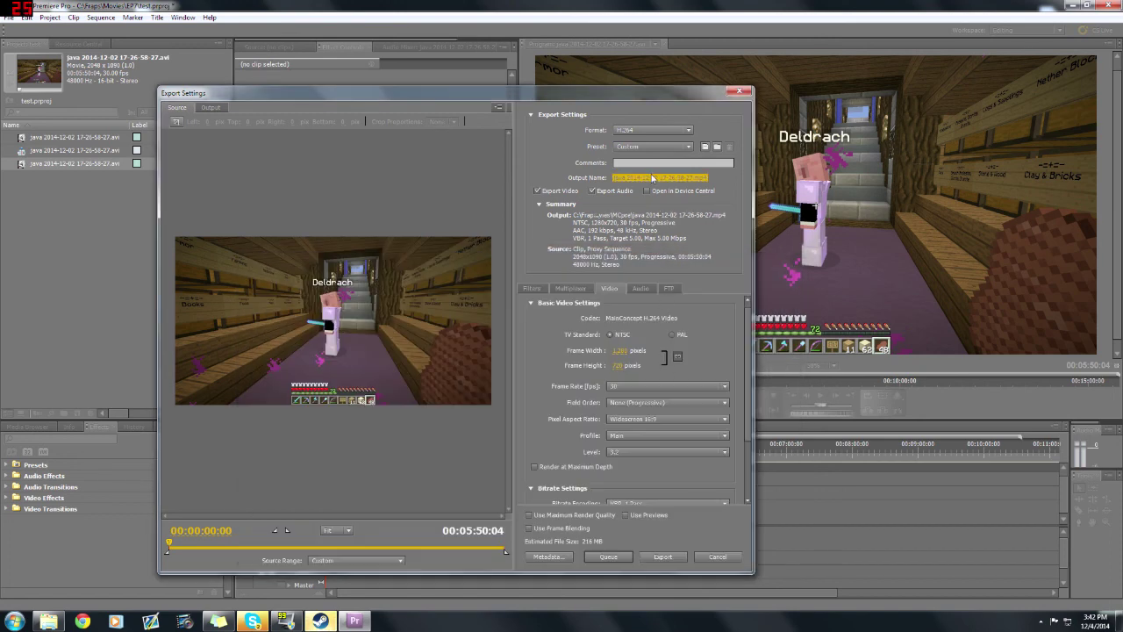
# - Rename the output file to testoftest.mp4 and save it
pyautogui.click(652, 178)
pyautogui.click(386, 506)
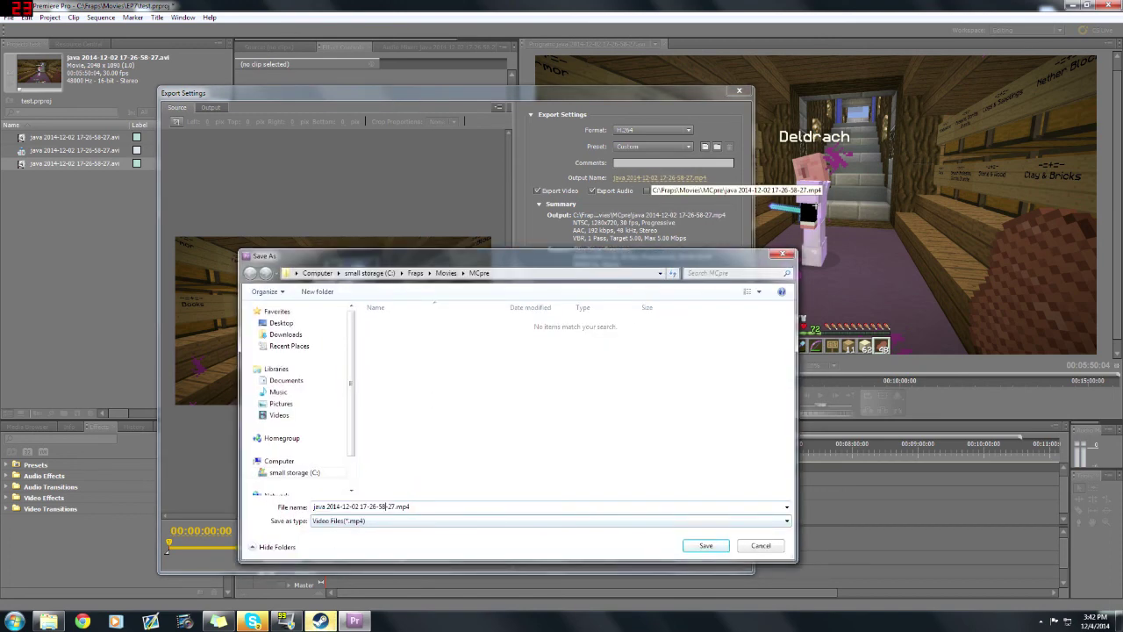
pyautogui.moveTo(395, 506); pyautogui.dragTo(313, 506)
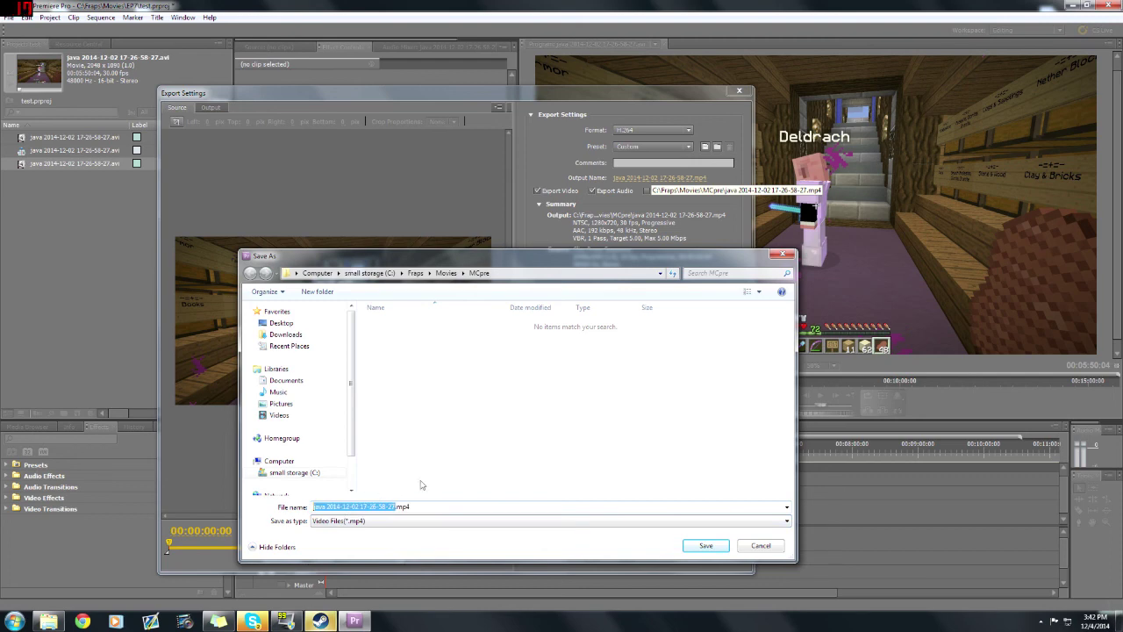
pyautogui.write('testof')
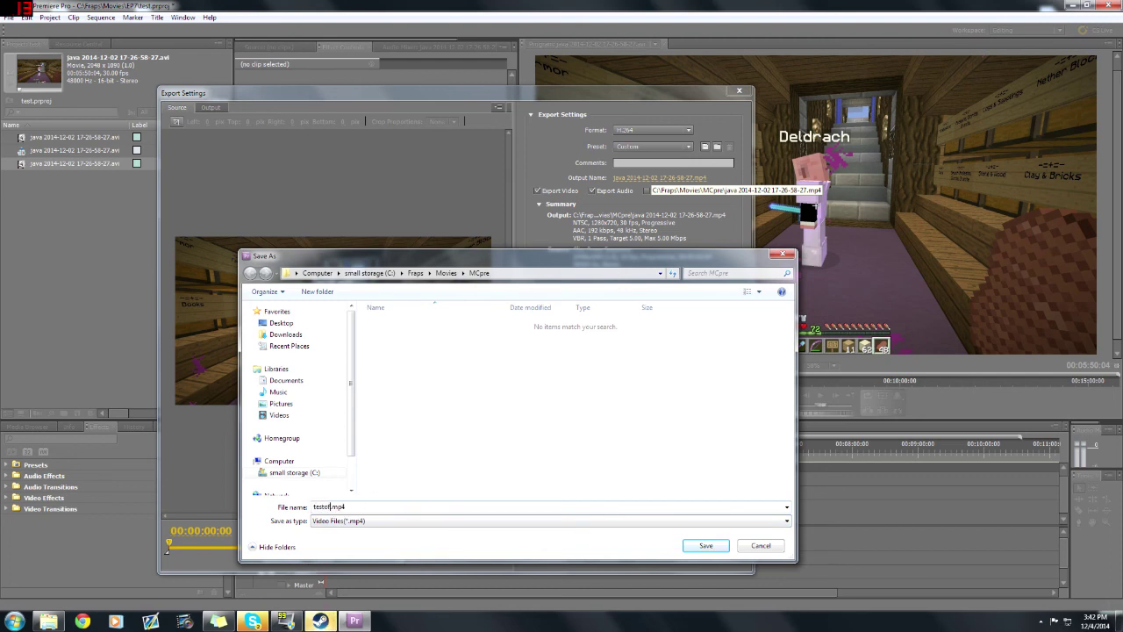
pyautogui.write('test')
pyautogui.click(702, 545)
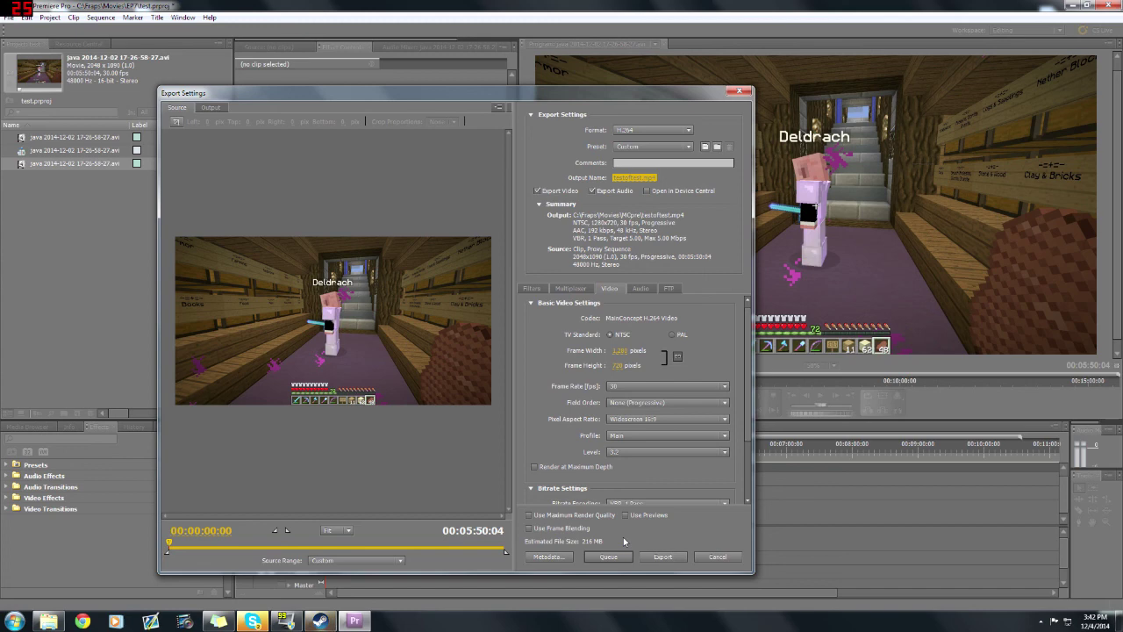
pyautogui.click(367, 560)
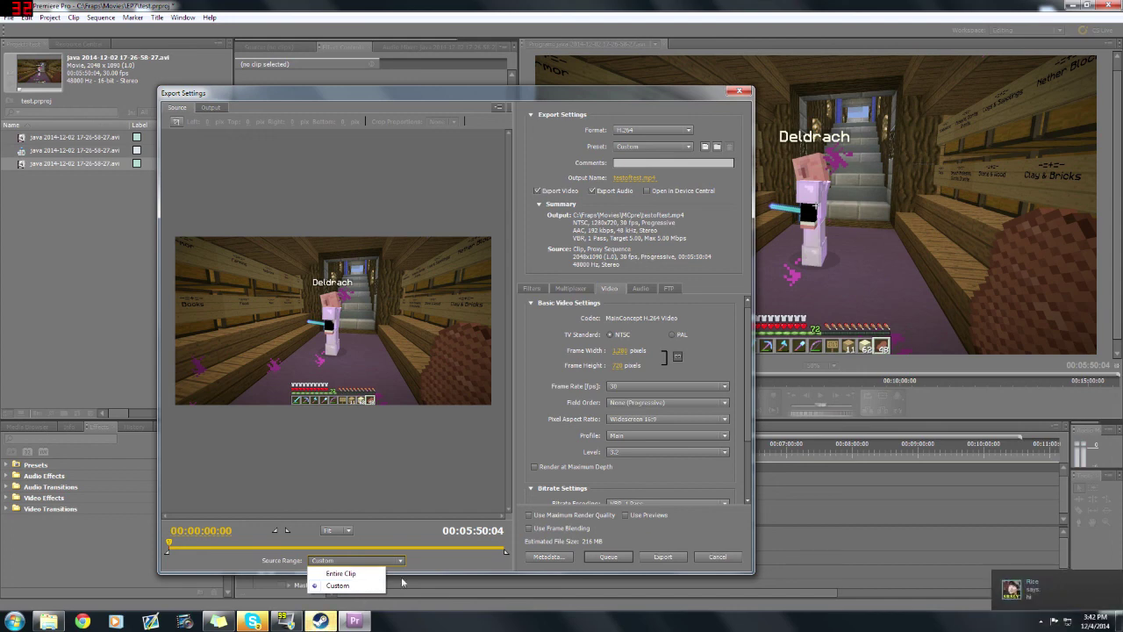
pyautogui.click(432, 566)
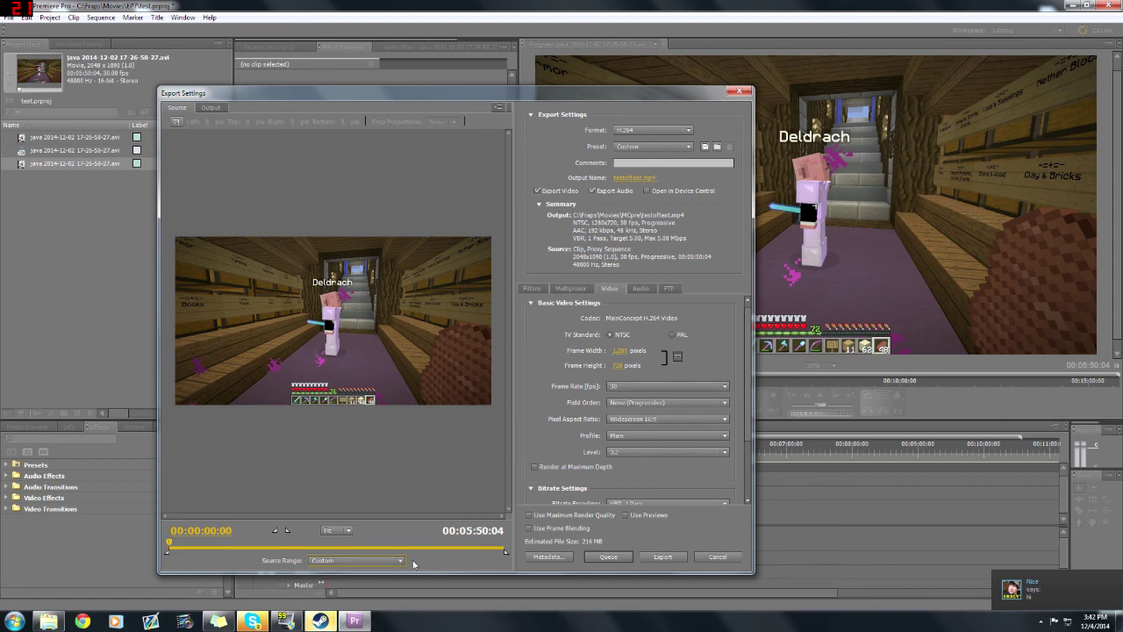